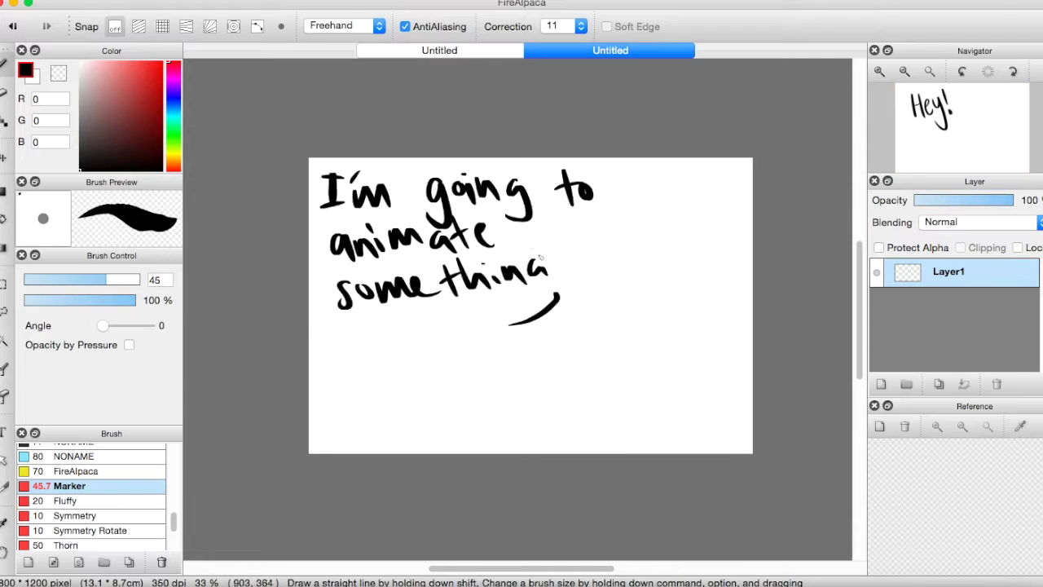
Finish the handwritten note "I'm going to animate something" and add three trailing dots
click(904, 72)
double_click(879, 72)
key(space)
mouse_move(511, 195)
mouse_down()
mouse_move(485, 208)
mouse_move(495, 207)
mouse_up()
click(585, 262)
click(610, 256)
click(634, 250)
Undo every stroke of the handwritten note until the canvas is blank
key(super+z)
key(super+z)
key(super+z)
key(super+z)
key(super+z)
key(super+z)
key(super+z)
key(super+z)
key(super+z)
key(super+z)
key(super+z)
key(super+z)
key(super+z)
key(super+z)
key(super+z)
key(super+z)
key(super+z)
key(super+z)
key(super+z)
key(super+z)
key(super+z)
key(super+z)
key(super+z)
key(super+z)
key(super+z)
key(super+z)
key(super+z)
key(super+z)
key(super+z)
key(super+z)
key(super+z)
key(super+z)
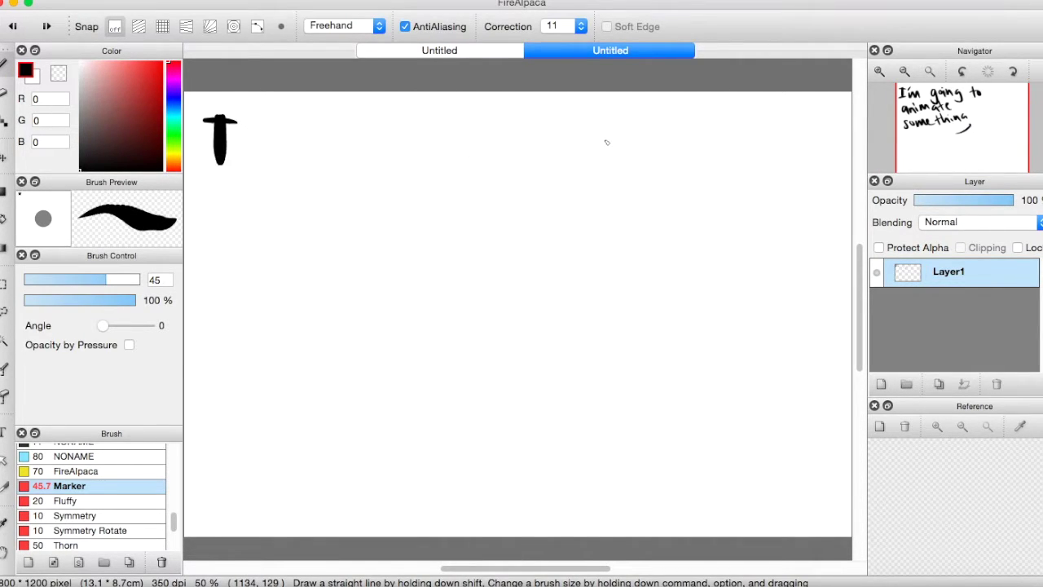
mouse_move(219, 115)
mouse_down()
mouse_move(222, 137)
mouse_move(235, 112)
mouse_up()
drag(220, 161, 246, 149)
drag(253, 113, 262, 158)
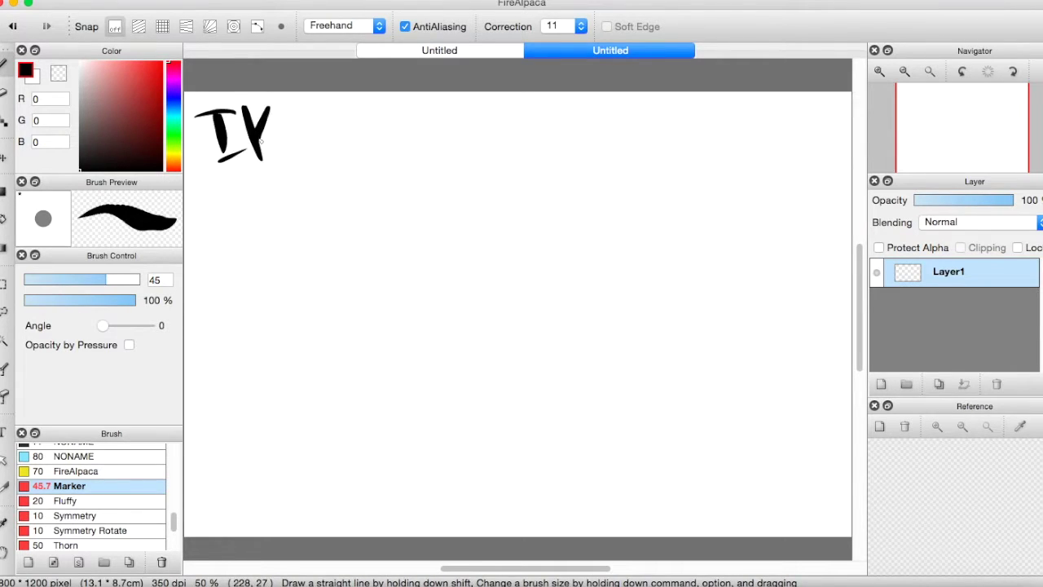
drag(244, 107, 264, 158)
drag(292, 106, 296, 158)
drag(310, 111, 320, 149)
mouse_move(248, 197)
mouse_down()
mouse_move(262, 225)
mouse_move(290, 196)
mouse_up()
drag(380, 172, 389, 214)
drag(371, 194, 404, 189)
drag(361, 242, 365, 292)
drag(349, 263, 383, 258)
drag(397, 236, 421, 290)
key(super+z)
key(super+z)
key(super+z)
key(super+z)
key(super+z)
key(super+z)
key(super+z)
key(super+z)
key(super+z)
key(super+z)
key(super+z)
key(super+z)
key(super+z)
key(super+z)
key(super+z)
key(super+z)
Handwrite "I flimed one before but IDK" in black marker over the upper half of the canvas
drag(218, 120, 218, 162)
drag(198, 124, 239, 121)
drag(202, 165, 246, 163)
drag(326, 114, 292, 167)
mouse_move(334, 139)
mouse_down()
mouse_move(456, 151)
mouse_move(484, 106)
mouse_up()
drag(242, 214, 344, 240)
mouse_move(385, 181)
mouse_down()
mouse_move(424, 216)
mouse_move(479, 204)
mouse_up()
mouse_move(506, 173)
mouse_down()
mouse_move(587, 204)
mouse_move(626, 195)
mouse_up()
mouse_move(257, 285)
mouse_down()
mouse_move(334, 294)
mouse_move(359, 318)
mouse_up()
drag(401, 261, 461, 306)
drag(472, 253, 510, 307)
drag(525, 240, 573, 300)
Continue the handwritten marker note with "where the video is" in the lower half of the canvas
drag(313, 367, 368, 359)
mouse_move(358, 334)
mouse_down()
mouse_move(432, 381)
mouse_move(486, 347)
mouse_up()
drag(489, 367, 525, 371)
drag(433, 406, 415, 461)
drag(437, 424, 588, 436)
mouse_move(627, 367)
mouse_down()
mouse_move(686, 425)
mouse_move(747, 403)
mouse_up()
drag(472, 487, 481, 509)
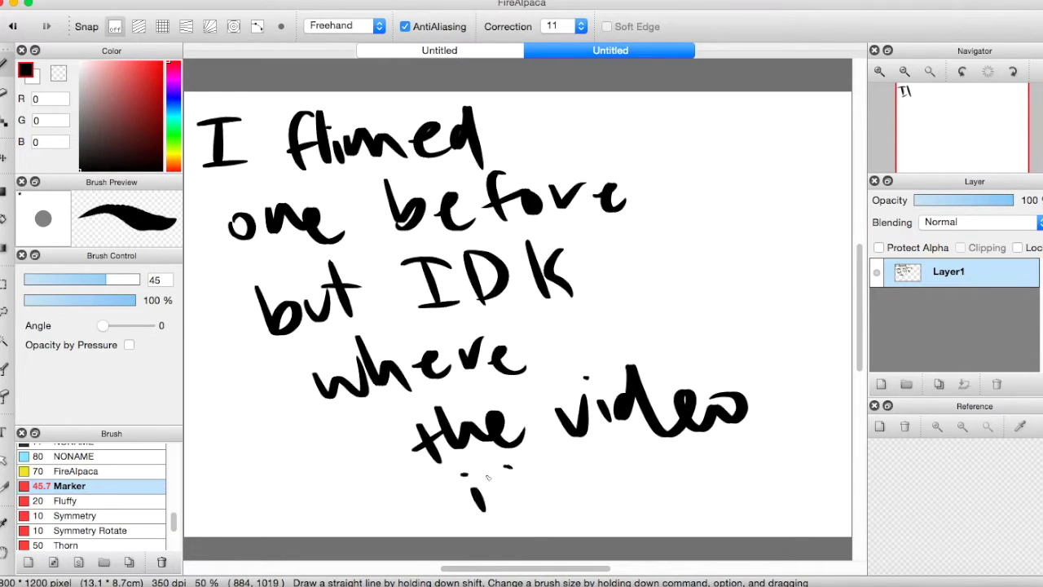
drag(520, 472, 489, 504)
drag(596, 466, 652, 509)
drag(669, 498, 699, 496)
drag(708, 457, 761, 505)
drag(526, 500, 557, 502)
drag(572, 504, 579, 505)
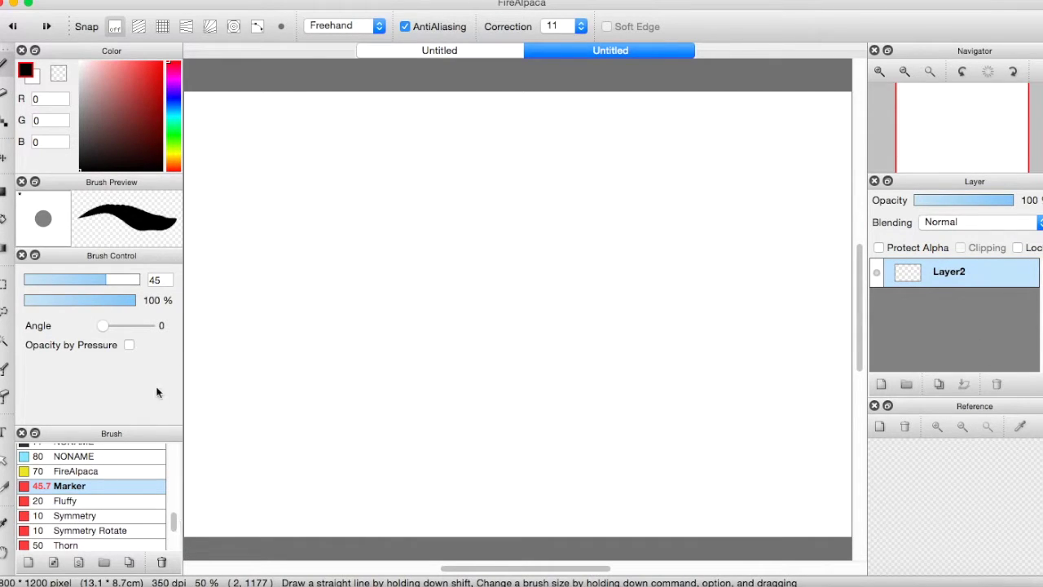
Choose the Pencil brush and set its size to 11.7
scroll(122, 481, up, 5)
click(124, 480)
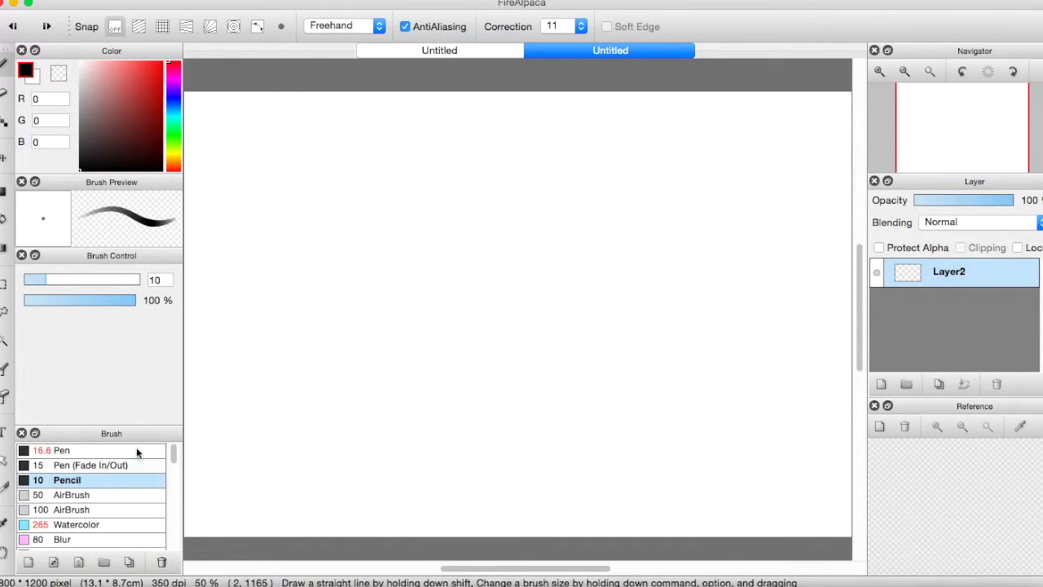
drag(79, 281, 76, 281)
drag(379, 155, 431, 235)
key(super+z)
drag(76, 281, 50, 281)
drag(431, 135, 571, 391)
key(super+z)
drag(312, 177, 390, 399)
key(ctrl+z)
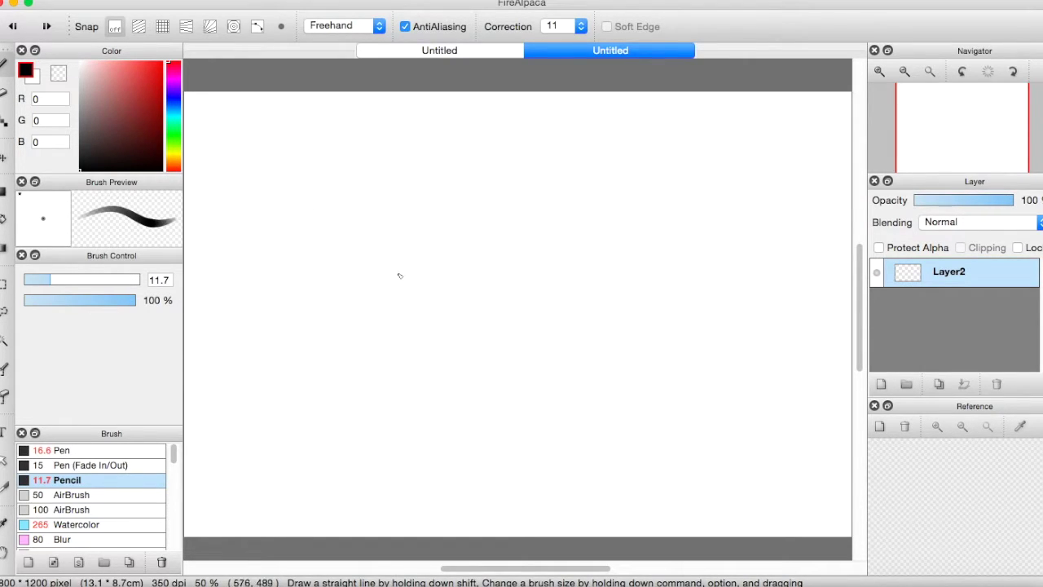
mouse_move(353, 133)
mouse_down()
mouse_move(354, 244)
mouse_move(394, 217)
mouse_up()
key(ctrl+z)
Rough in a tall cylinder hanging from the canvas's upper edge, slightly right of center, with a closed lower end
drag(513, 91, 522, 404)
drag(515, 91, 535, 374)
drag(594, 91, 602, 352)
drag(525, 381, 603, 383)
drag(522, 397, 607, 378)
Rough in a standing figure beside the cylinder with a head circle, shoulder line, spine, hips and leg lines
mouse_move(413, 166)
mouse_down()
mouse_move(423, 208)
mouse_move(440, 166)
mouse_up()
mouse_move(395, 240)
mouse_down()
mouse_move(465, 239)
mouse_move(437, 386)
mouse_up()
drag(432, 348, 409, 378)
drag(429, 350, 467, 415)
drag(460, 375, 463, 490)
drag(410, 381, 422, 514)
Draw the figure's long hair seen from behind, tapering to a point at mid-back, with inner strands and a bold outline
mouse_move(416, 214)
mouse_down()
mouse_move(440, 148)
mouse_move(487, 273)
mouse_move(449, 299)
mouse_move(424, 298)
mouse_move(440, 309)
mouse_up()
mouse_move(432, 166)
mouse_down()
mouse_move(423, 261)
mouse_move(438, 274)
mouse_up()
drag(453, 180, 472, 275)
drag(440, 216, 444, 303)
drag(485, 229, 438, 307)
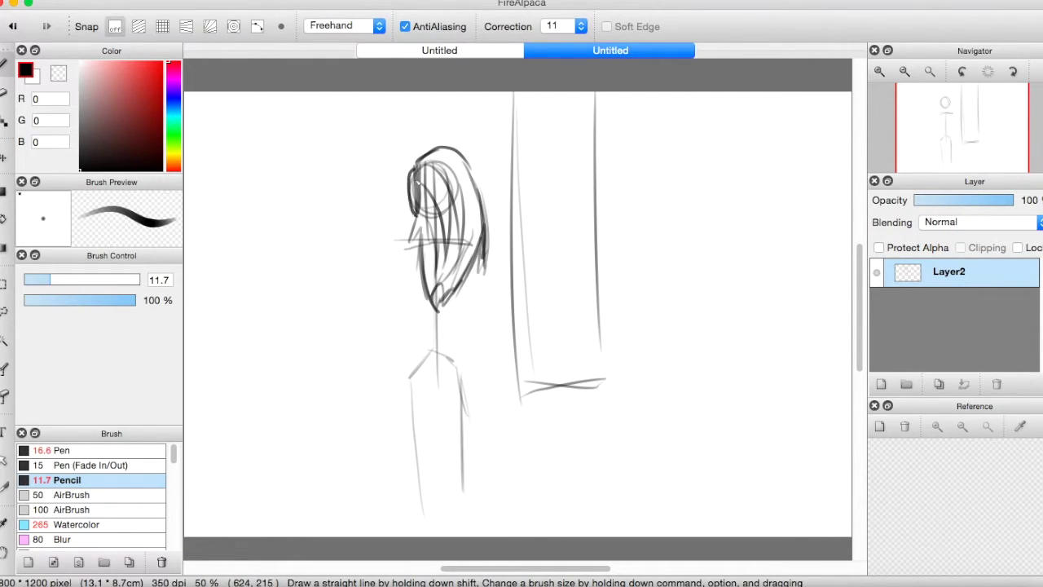
drag(418, 241, 437, 307)
drag(485, 238, 441, 306)
drag(414, 160, 487, 244)
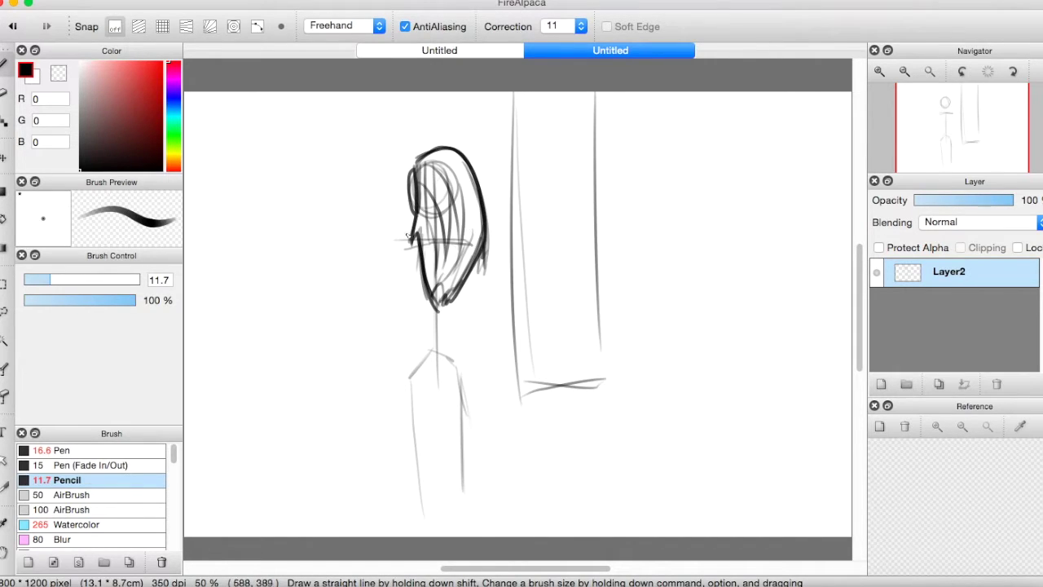
Draw the figure's short-sleeved cropped top, the bare waist and the waistband below it
drag(382, 285, 408, 289)
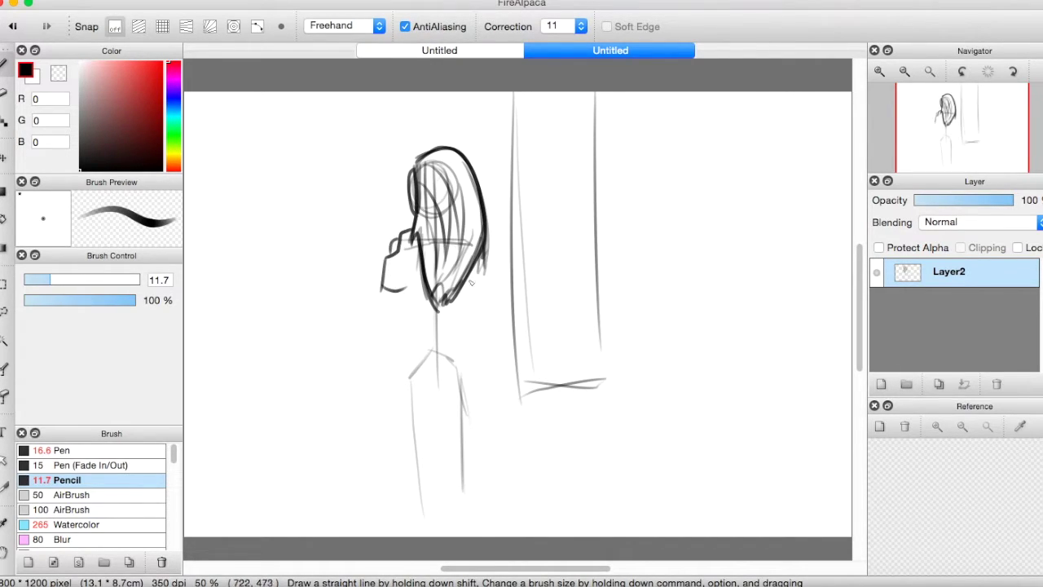
drag(473, 278, 480, 325)
drag(404, 288, 461, 329)
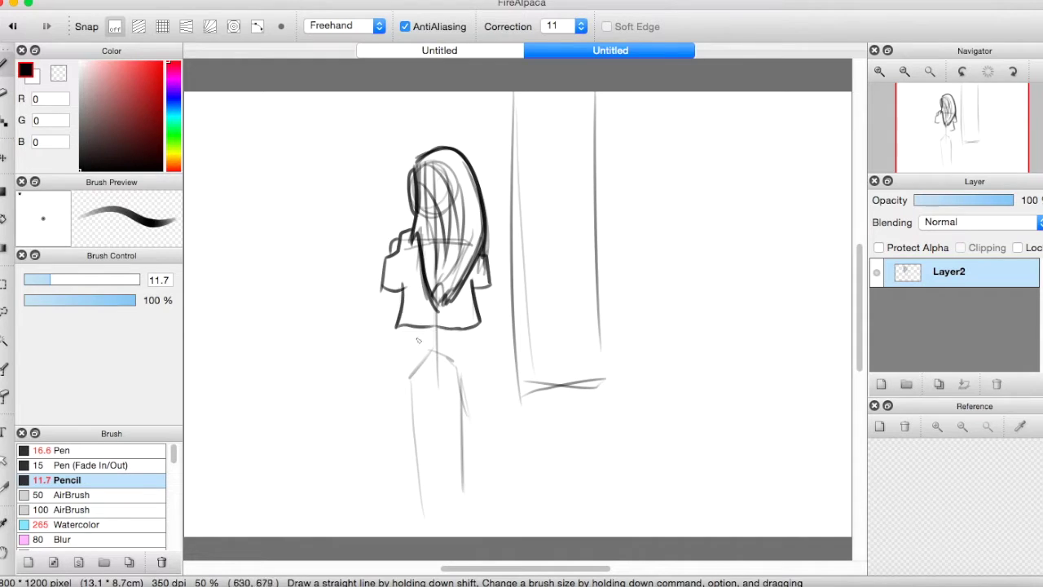
drag(464, 339, 471, 366)
mouse_move(411, 330)
mouse_down()
mouse_move(405, 357)
mouse_move(471, 361)
mouse_up()
drag(406, 349, 469, 357)
Draw the figure's trouser legs from the waistband down to cuffs at the knees
mouse_move(407, 350)
mouse_down()
mouse_move(407, 465)
mouse_move(404, 436)
mouse_up()
key(super+z)
key(super+z)
mouse_move(470, 360)
mouse_down()
mouse_move(480, 438)
mouse_move(464, 512)
mouse_up()
key(super+z)
Draw the lower legs from the knee cuffs to the canvas's lower edge and both arms hanging from the sleeves
drag(479, 450, 489, 531)
mouse_move(425, 452)
mouse_down()
mouse_move(433, 535)
mouse_move(418, 534)
mouse_up()
key(super+z)
key(super+z)
mouse_move(426, 453)
mouse_down()
mouse_move(430, 535)
mouse_move(478, 535)
mouse_up()
drag(484, 290, 485, 371)
drag(394, 291, 401, 359)
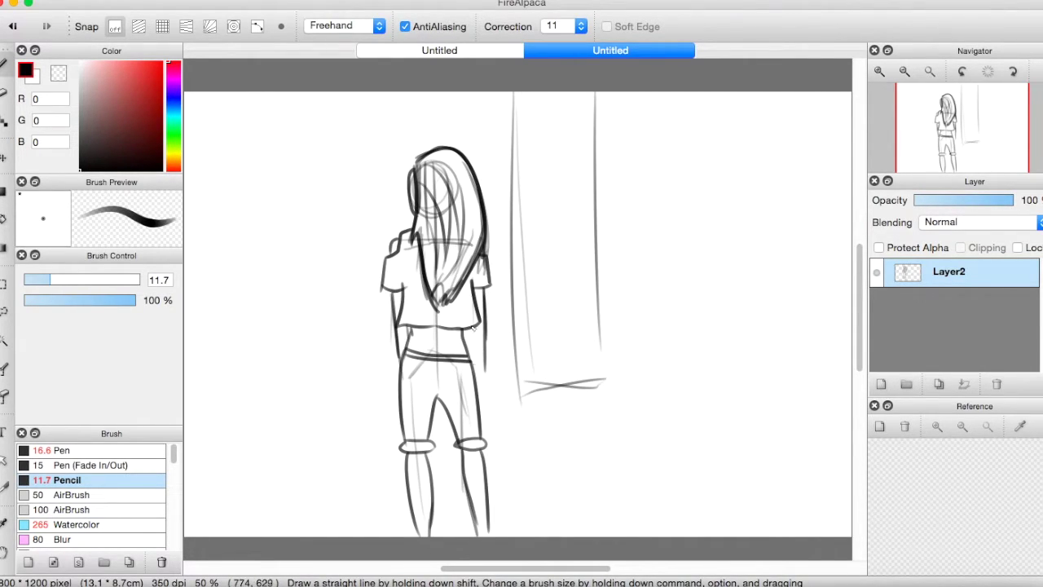
Redraw the hanging cylinder with bold side lines and a rounded rim at its lower end
mouse_move(511, 99)
mouse_down()
mouse_move(514, 343)
mouse_move(598, 334)
mouse_move(586, 104)
mouse_up()
key(super+z)
key(super+z)
key(super+z)
key(super+z)
drag(512, 267, 521, 386)
drag(521, 378, 607, 367)
mouse_move(520, 378)
mouse_down()
mouse_move(600, 363)
mouse_move(594, 104)
mouse_up()
Add a new layer above the sketch and turn on Onion Skin Mode
click(880, 384)
click(363, 0)
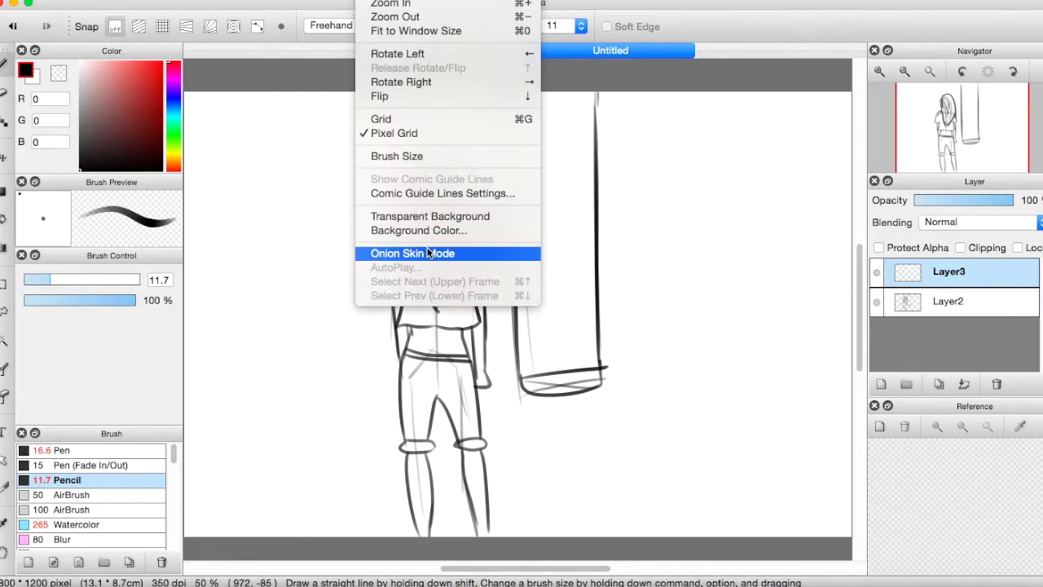
click(427, 246)
mouse_move(416, 166)
mouse_down()
mouse_move(410, 249)
mouse_move(452, 317)
mouse_move(486, 195)
mouse_up()
key(super+z)
key(super+z)
key(super+z)
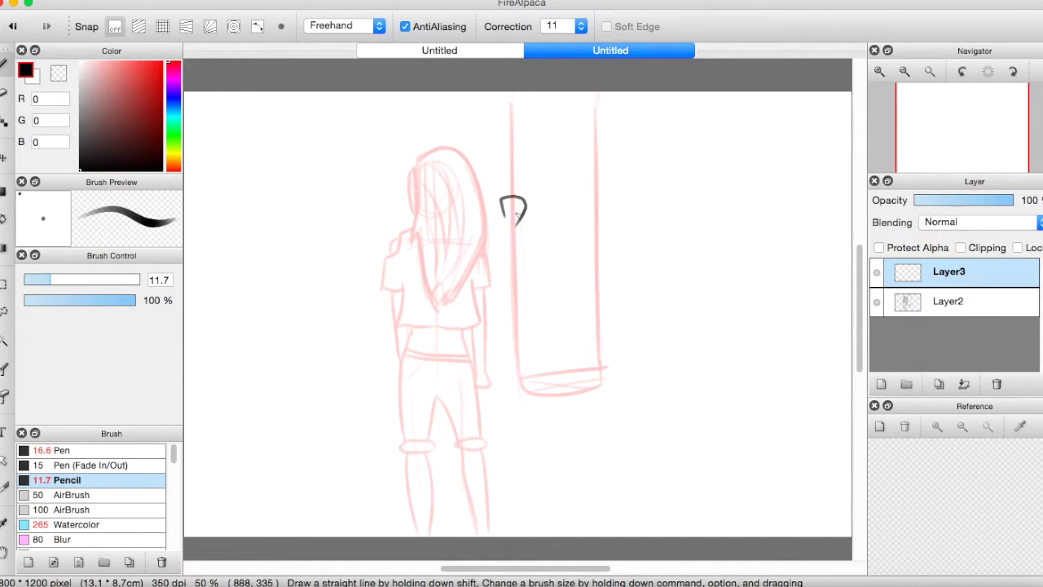
Draw the figure's near arm bent at the elbow and raised, with its hand resting on the cylinder's near edge
key(super+z)
drag(506, 222, 495, 268)
drag(522, 226, 513, 285)
mouse_move(510, 227)
mouse_down()
mouse_move(501, 276)
mouse_move(478, 258)
mouse_up()
drag(513, 286, 479, 281)
key(super+z)
key(super+z)
mouse_move(511, 278)
mouse_down()
mouse_move(484, 286)
mouse_move(476, 316)
mouse_up()
key(super+z)
Draw the cropped shirt, the far arm and the long hair outline ending in a point on the back
drag(399, 290, 439, 329)
mouse_move(420, 237)
mouse_down()
mouse_move(401, 285)
mouse_move(399, 360)
mouse_up()
drag(413, 170, 447, 303)
key(super+z)
mouse_move(413, 248)
mouse_down()
mouse_move(420, 235)
mouse_move(445, 298)
mouse_move(438, 306)
mouse_up()
key(super+z)
mouse_move(439, 290)
mouse_down()
mouse_move(441, 307)
mouse_move(474, 254)
mouse_up()
mouse_move(413, 168)
mouse_down()
mouse_move(431, 155)
mouse_move(485, 238)
mouse_up()
Draw the hanging cylinder's two side lines and its lower rim, leaving the hand in front of the near edge
drag(511, 93, 513, 202)
drag(593, 93, 599, 336)
drag(511, 285, 521, 379)
mouse_move(523, 376)
mouse_down()
mouse_move(600, 368)
mouse_move(537, 387)
mouse_move(590, 375)
mouse_up()
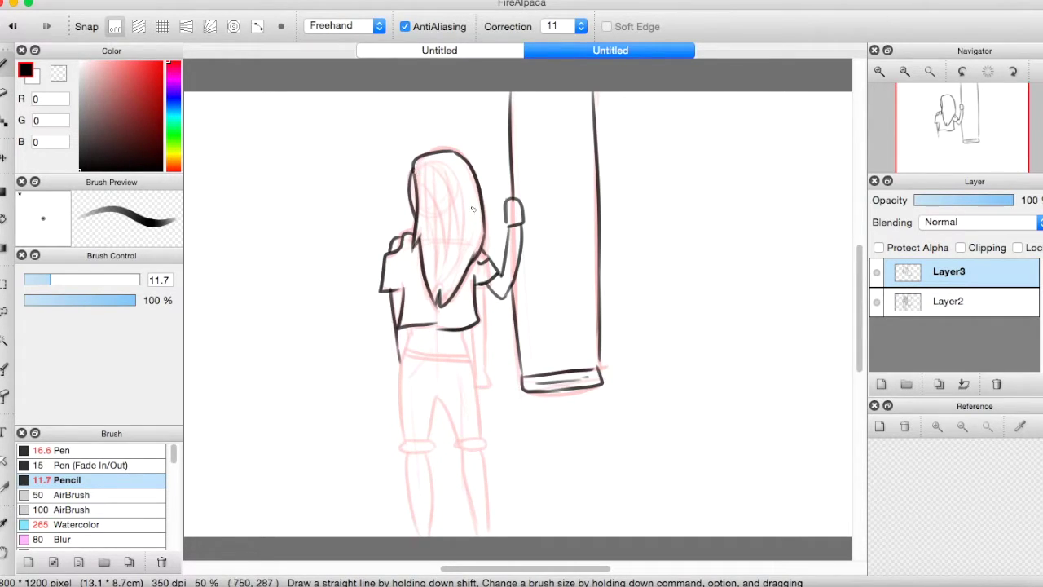
Draw the waistband, trouser legs, knee cuffs and lower legs down to the canvas's lower edge
mouse_move(406, 352)
mouse_down()
mouse_move(469, 358)
mouse_move(404, 433)
mouse_up()
mouse_move(430, 445)
mouse_down()
mouse_move(438, 397)
mouse_move(456, 436)
mouse_up()
key(super+z)
mouse_move(470, 359)
mouse_down()
mouse_move(484, 442)
mouse_move(482, 432)
mouse_up()
key(super+z)
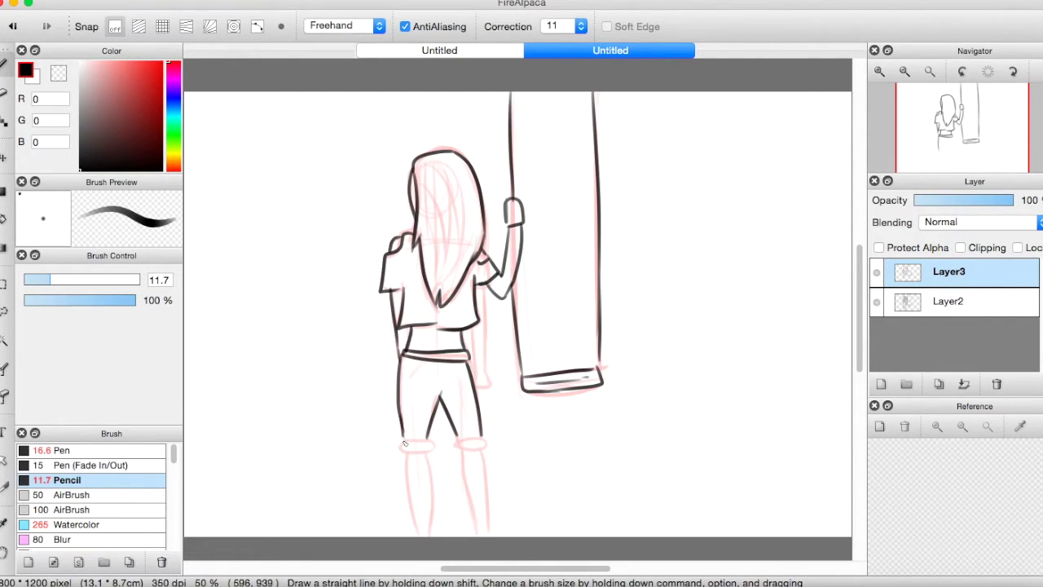
drag(485, 448, 487, 536)
drag(435, 461, 428, 536)
drag(407, 451, 417, 536)
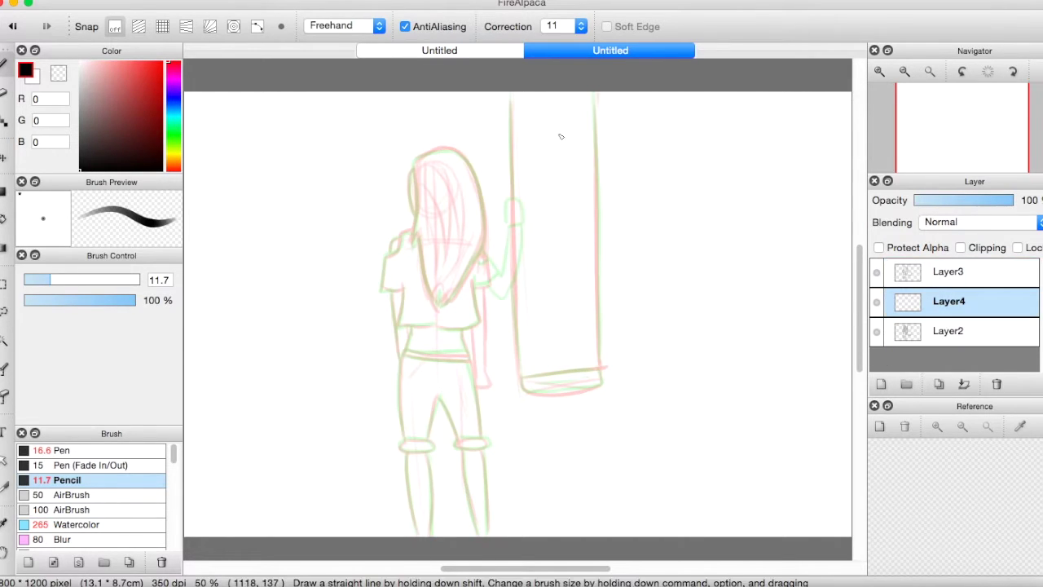
On Layer4, draw the hanging cylinder with nearly vertical sides and a closed band at its lower end
key(super+z)
drag(594, 93, 601, 395)
mouse_move(521, 376)
mouse_down()
mouse_move(580, 394)
mouse_move(602, 372)
mouse_move(541, 396)
mouse_move(555, 379)
mouse_move(601, 371)
mouse_move(599, 386)
mouse_move(601, 372)
mouse_up()
key(super+z)
key(super+z)
drag(513, 94, 527, 231)
key(super+z)
drag(522, 371, 513, 93)
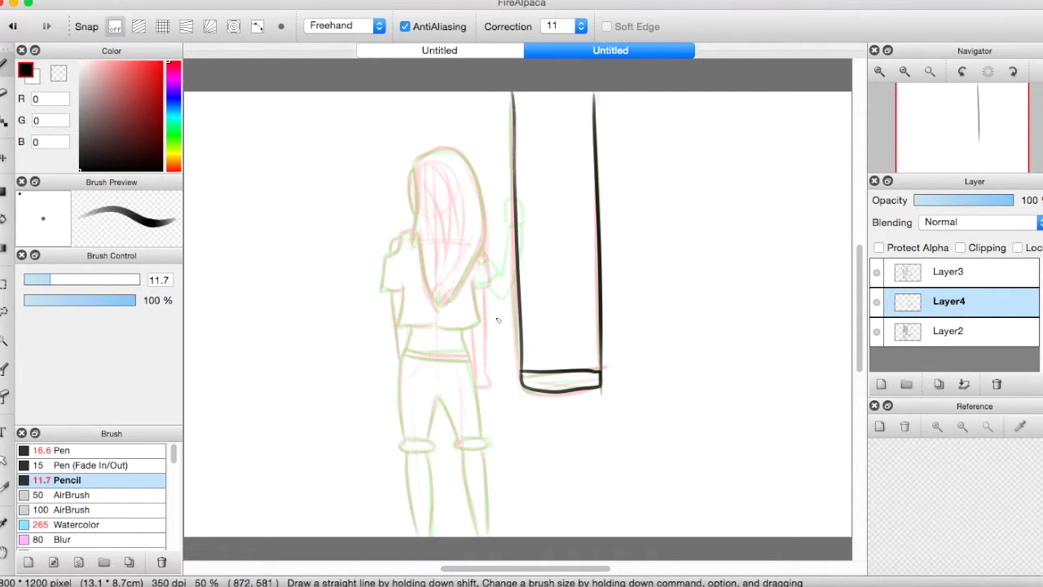
Draw the near sleeve and the bent arm with a lowered elbow, its hand reaching across the cylinder's near edge
key(super+z)
drag(479, 253, 492, 281)
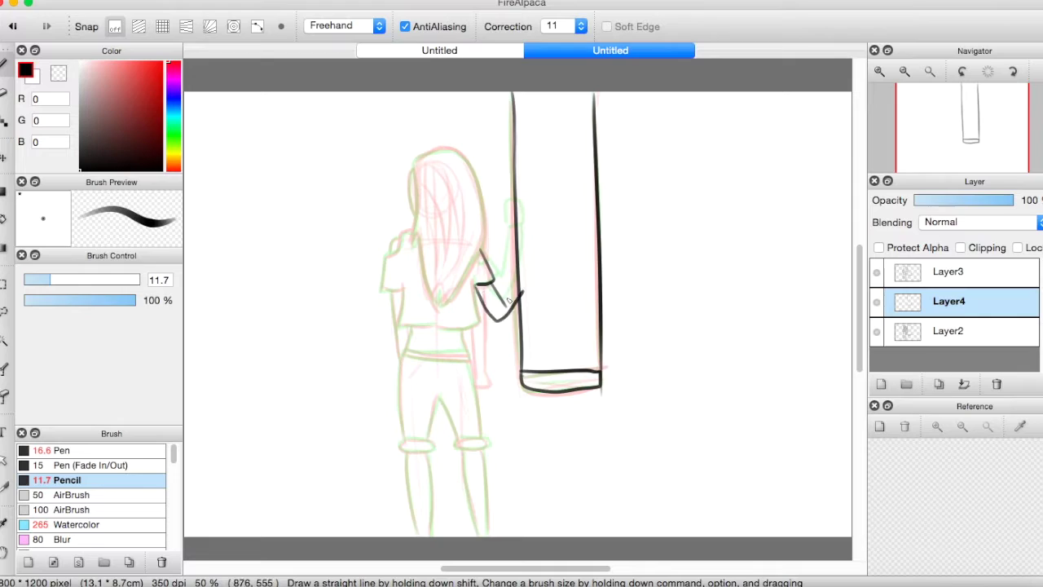
mouse_move(413, 168)
mouse_down()
mouse_move(418, 245)
mouse_move(406, 259)
mouse_move(411, 249)
mouse_up()
key(super+z)
key(super+z)
key(super+z)
Draw the long hair outline over the back, from the crown to a pointed end between the shoulders
drag(418, 232, 445, 316)
key(super+z)
key(super+z)
drag(418, 233, 441, 299)
key(super+z)
drag(418, 233, 440, 290)
drag(440, 290, 479, 250)
mouse_move(414, 167)
mouse_down()
mouse_move(480, 175)
mouse_move(489, 245)
mouse_up()
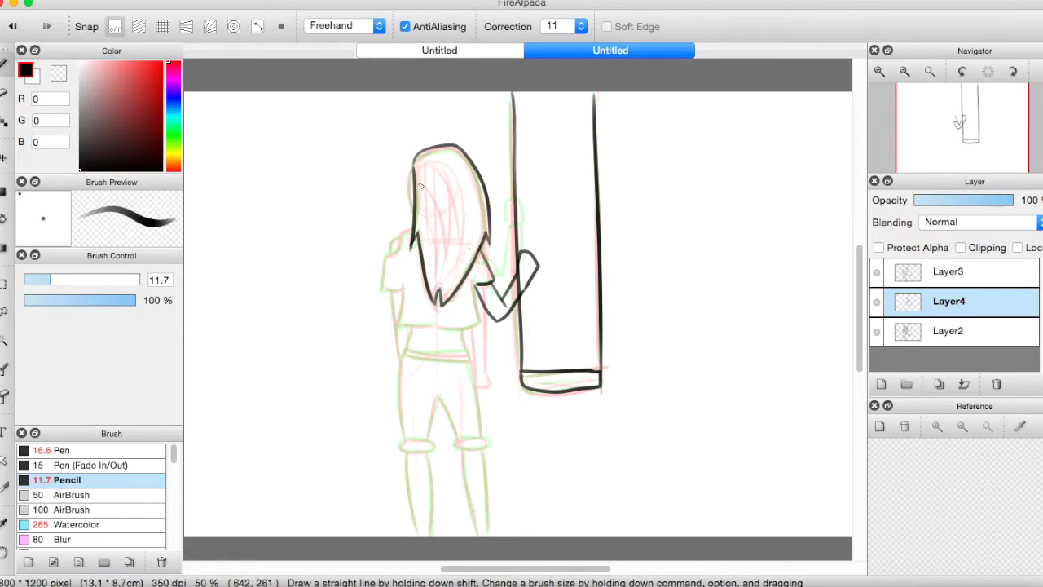
Draw the shirt's sides and hem, the far arm and the bare waist below it
mouse_move(395, 294)
mouse_down()
mouse_move(398, 325)
mouse_move(433, 326)
mouse_up()
drag(480, 281, 436, 327)
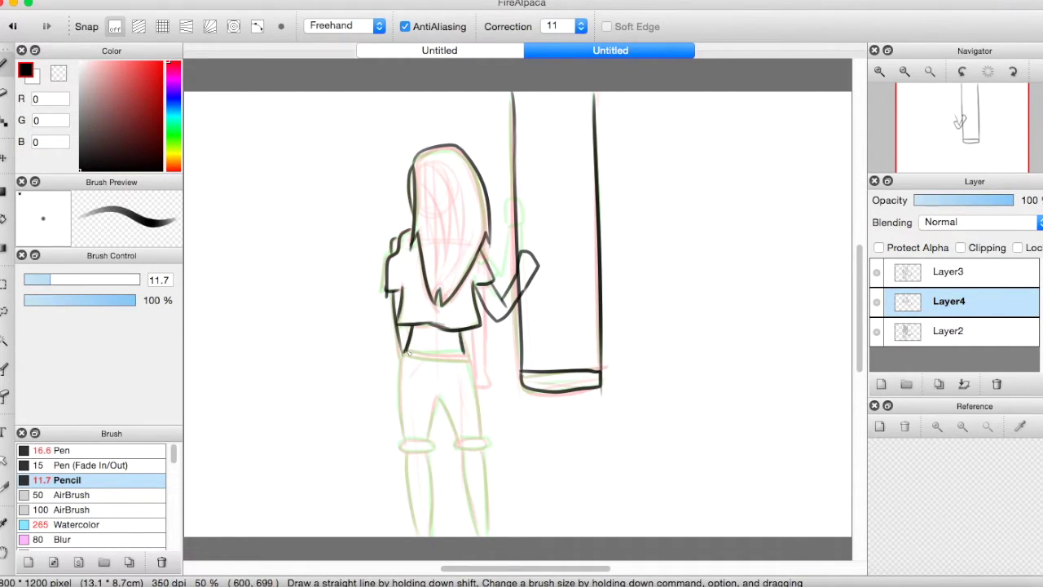
key(super+z)
Draw the waistband and both trouser legs down to the knees, following the onion-skin outlines
drag(403, 364, 403, 443)
drag(428, 440, 442, 399)
key(super+z)
drag(466, 359, 479, 437)
key(super+z)
key(super+z)
key(super+z)
key(super+z)
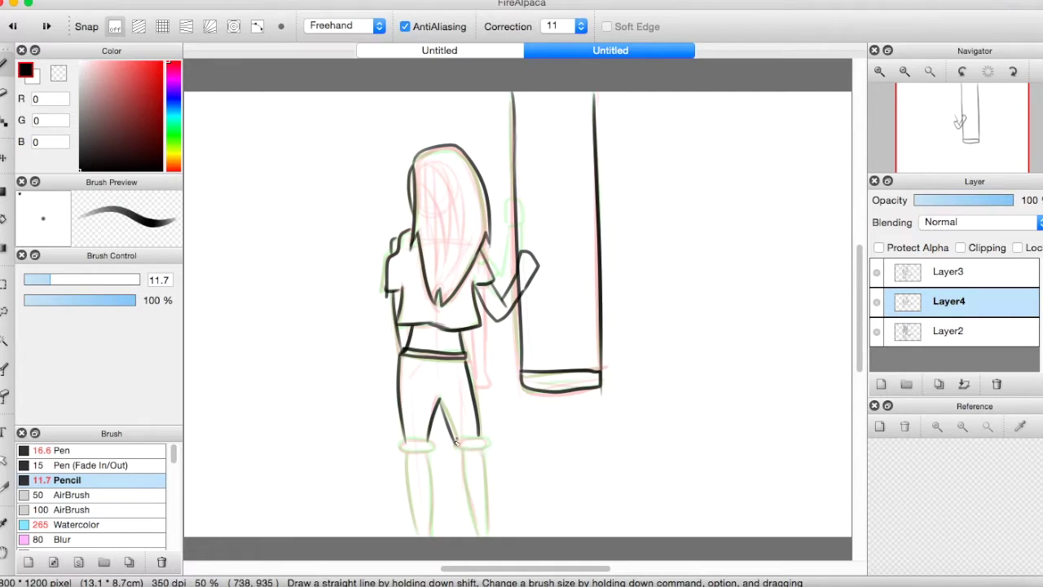
Draw the knee cuffs and both lower legs down to the canvas's lower edge
mouse_move(407, 453)
mouse_down()
mouse_move(417, 536)
mouse_move(432, 536)
mouse_up()
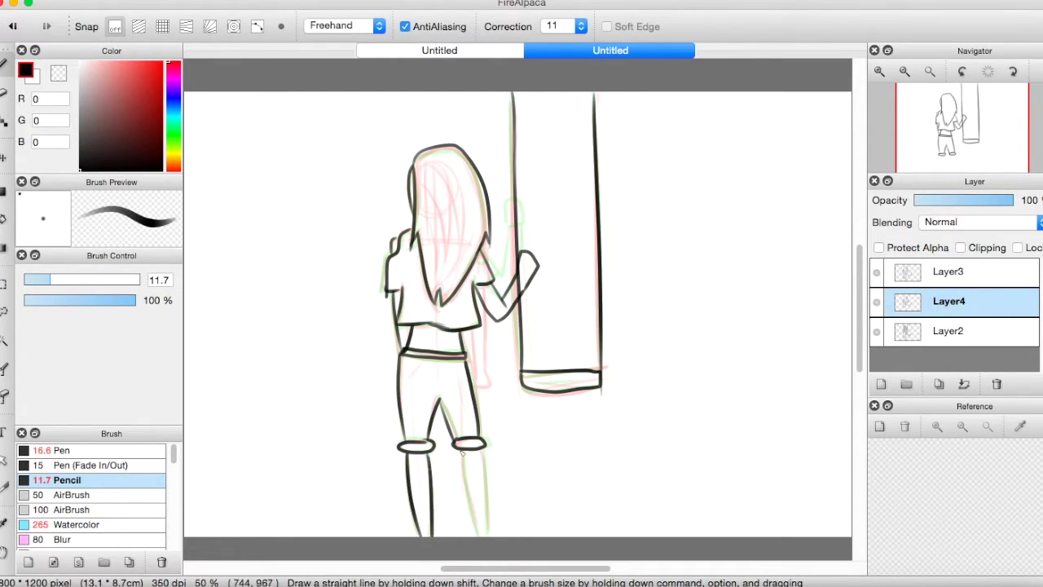
key(super+z)
mouse_move(465, 450)
mouse_down()
mouse_move(457, 528)
mouse_move(476, 457)
mouse_move(481, 535)
mouse_up()
Add a new layer, move it above Layer3, and draw the hair's inner edge sweeping toward the cylinder with jagged tips
click(881, 384)
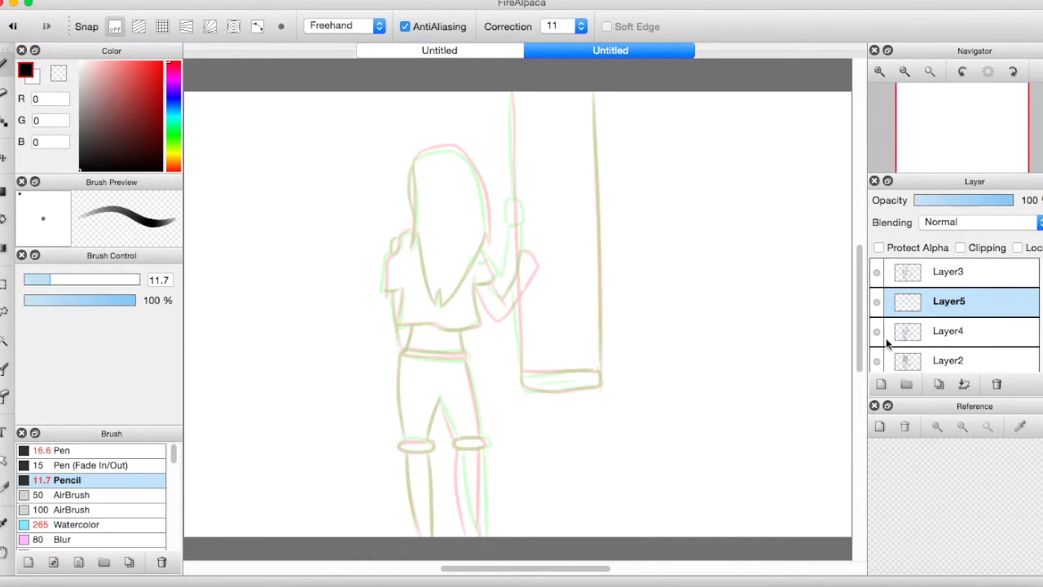
drag(943, 299, 945, 266)
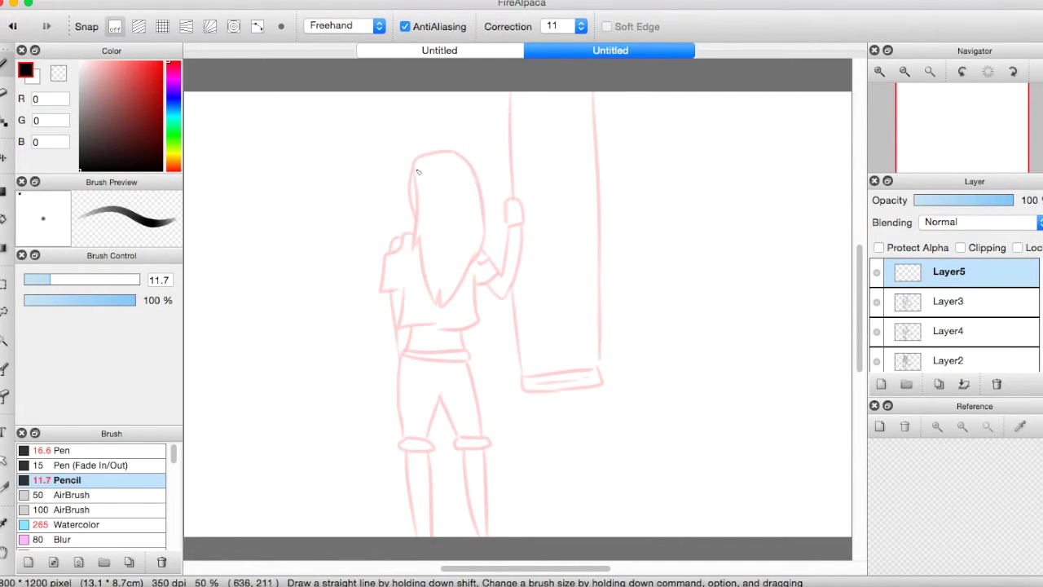
drag(413, 167, 440, 264)
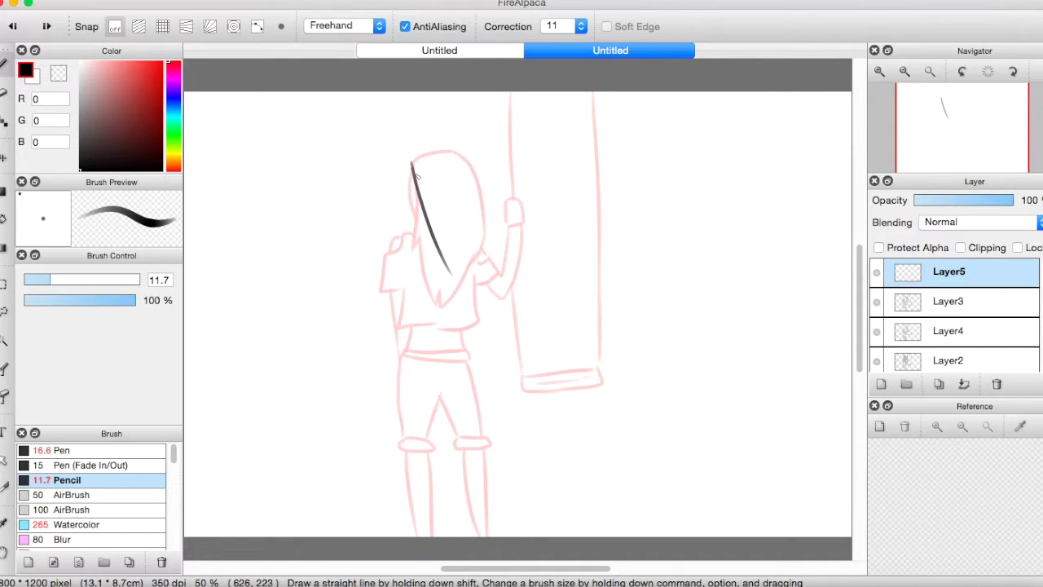
drag(418, 209, 449, 294)
mouse_move(440, 282)
mouse_down()
mouse_move(509, 314)
mouse_move(465, 266)
mouse_move(480, 285)
mouse_up()
key(super+z)
key(super+z)
drag(479, 287, 468, 247)
Draw the crown and outer edge of the hair blowing toward the cylinder, plus the side of the head
drag(418, 167, 515, 239)
drag(515, 236, 483, 207)
key(super+z)
key(super+z)
mouse_move(415, 167)
mouse_down()
mouse_move(417, 154)
mouse_move(505, 249)
mouse_move(495, 276)
mouse_up()
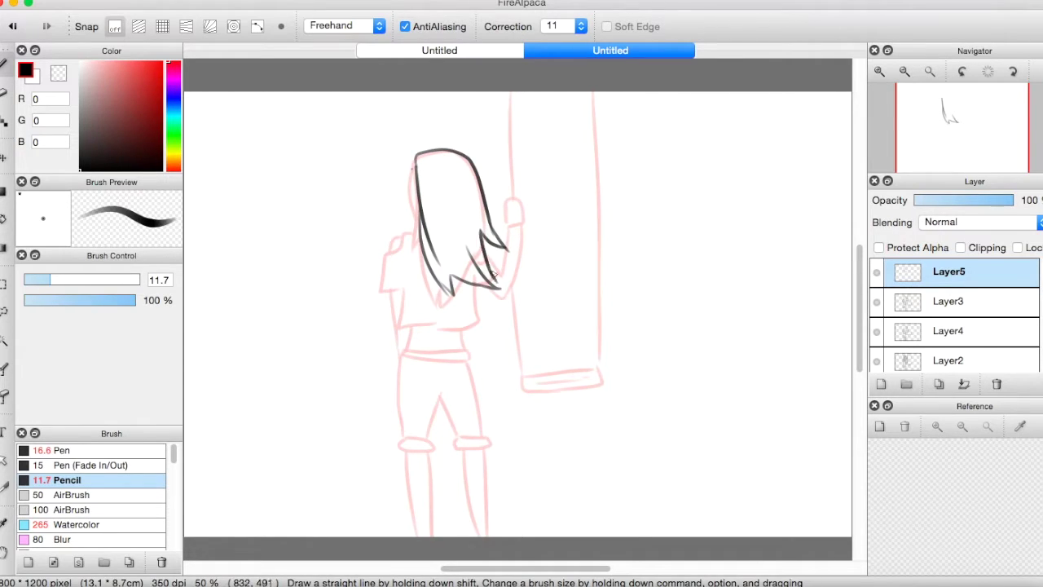
drag(413, 165, 416, 224)
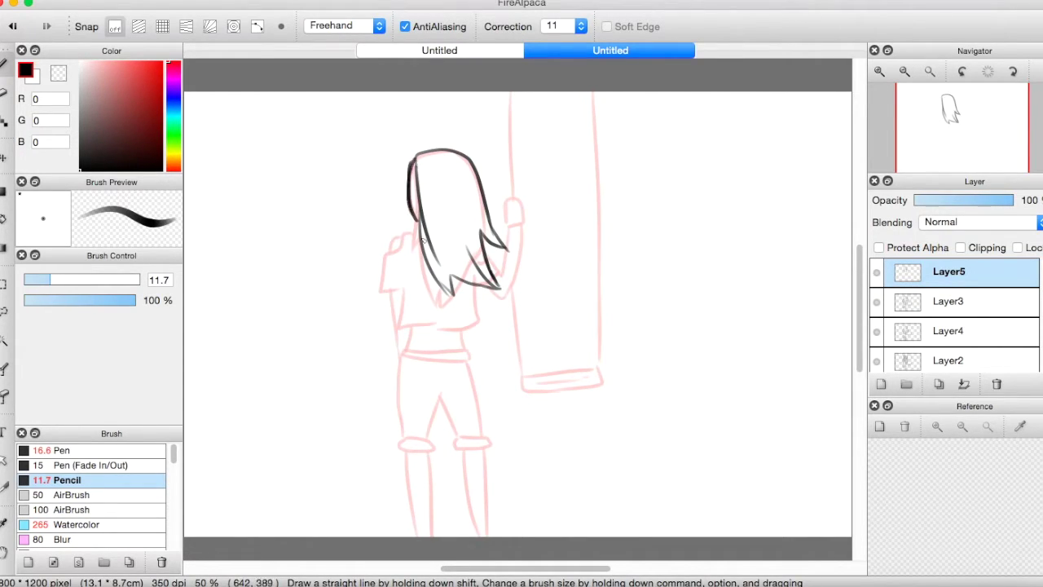
Draw the shirt with its far shoulder, sleeve and hem, and the far arm hanging beside it
key(super+z)
mouse_move(397, 253)
mouse_down()
mouse_move(385, 291)
mouse_move(408, 360)
mouse_up()
key(super+z)
key(super+z)
drag(391, 288, 400, 349)
key(super+z)
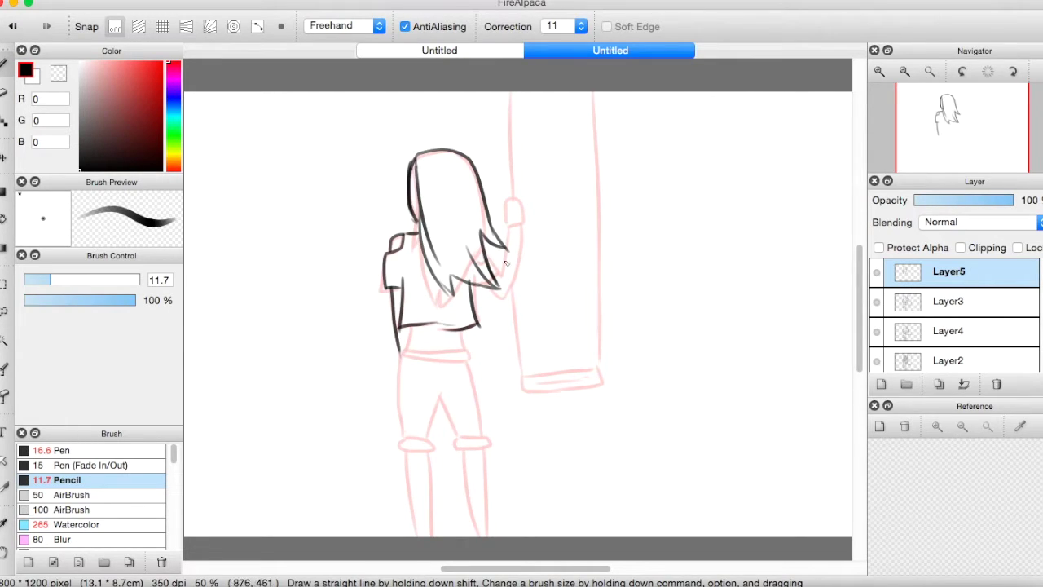
Draw the near arm bent upward below the hair, ending in a rounded hand at the cylinder's near edge
drag(508, 249, 509, 245)
mouse_move(520, 234)
mouse_down()
mouse_move(487, 287)
mouse_move(507, 215)
mouse_up()
key(super+z)
key(super+z)
Draw the cylinder swinging away from the figure, with curved side lines and a tilted rim at its lower end
drag(512, 91, 517, 193)
drag(521, 230, 591, 369)
mouse_move(592, 91)
mouse_down()
mouse_move(617, 234)
mouse_move(720, 300)
mouse_move(668, 314)
mouse_up()
key(super+z)
key(super+z)
drag(594, 374, 657, 311)
mouse_move(597, 372)
mouse_down()
mouse_move(654, 351)
mouse_move(672, 320)
mouse_up()
drag(656, 312, 664, 354)
drag(562, 327, 603, 375)
drag(633, 256, 660, 310)
drag(594, 99, 661, 311)
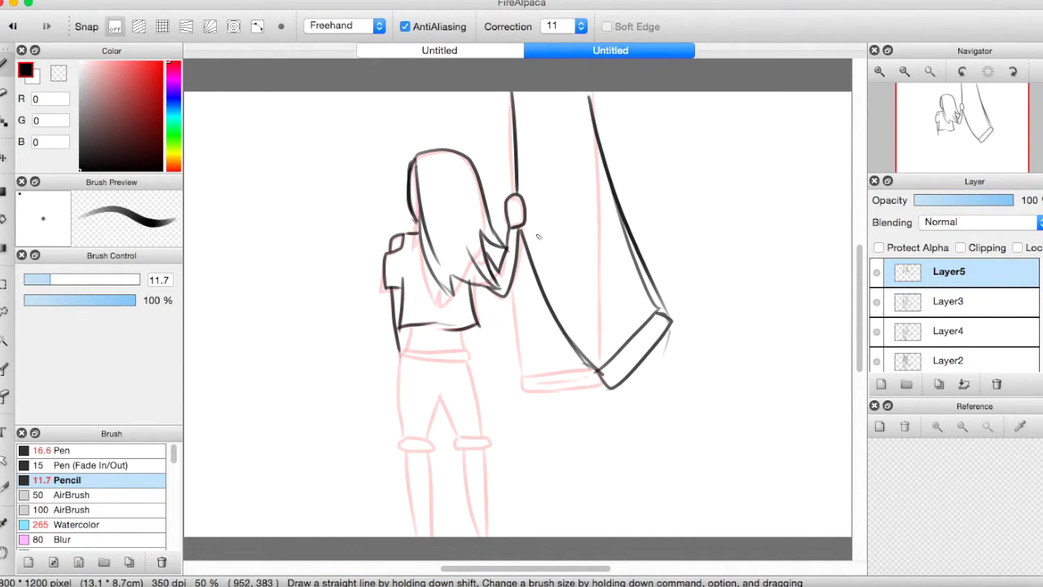
Draw the bare waist and the waistband below the shirt hem
drag(463, 359, 470, 359)
key(super+z)
key(super+z)
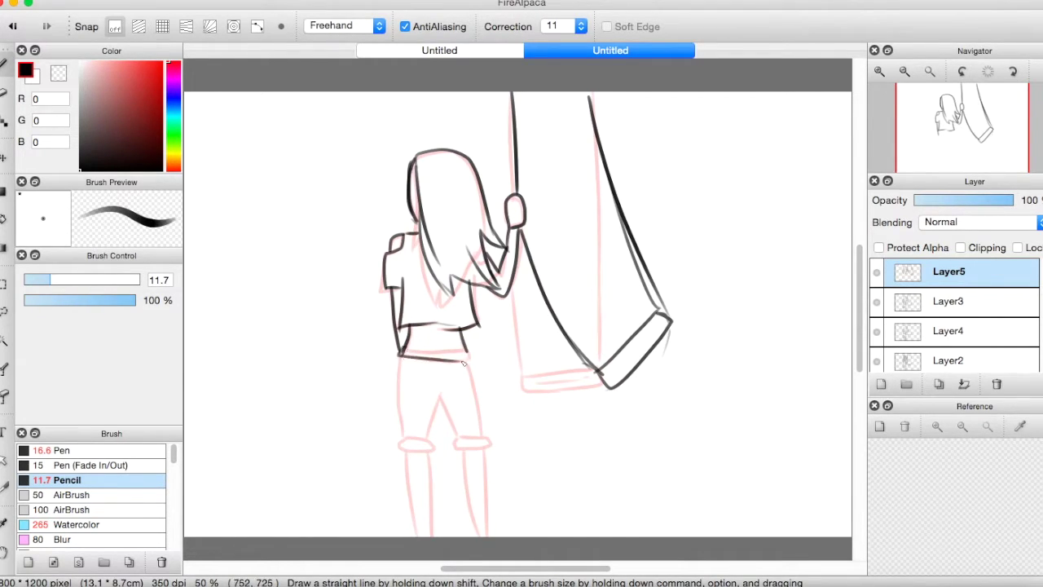
drag(406, 348, 453, 364)
key(super+z)
Draw the trouser legs, knee cuffs and lower legs down to the canvas's lower edge
drag(400, 448, 399, 359)
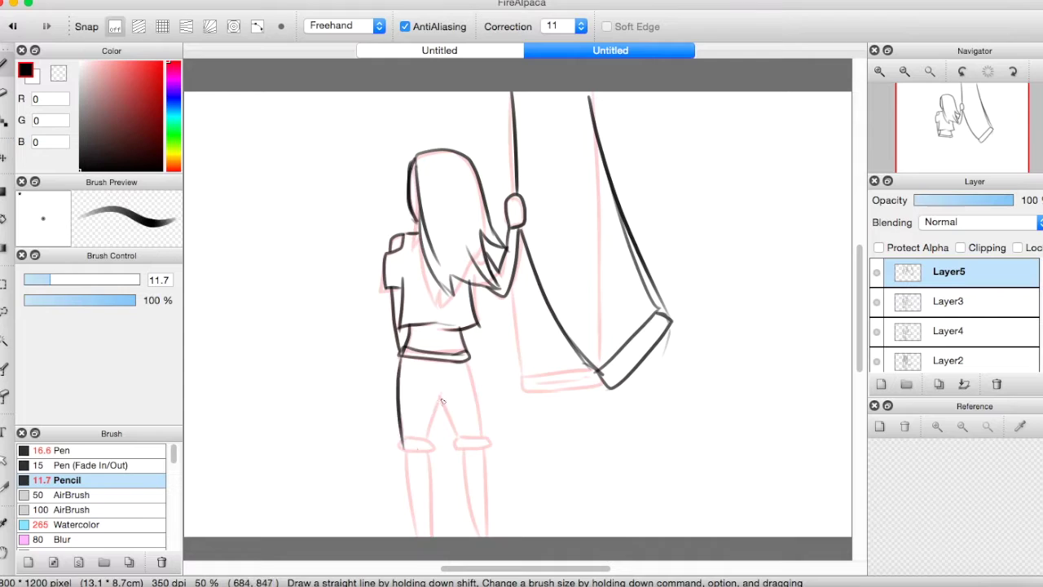
drag(468, 362, 433, 538)
drag(462, 450, 471, 538)
drag(487, 448, 486, 537)
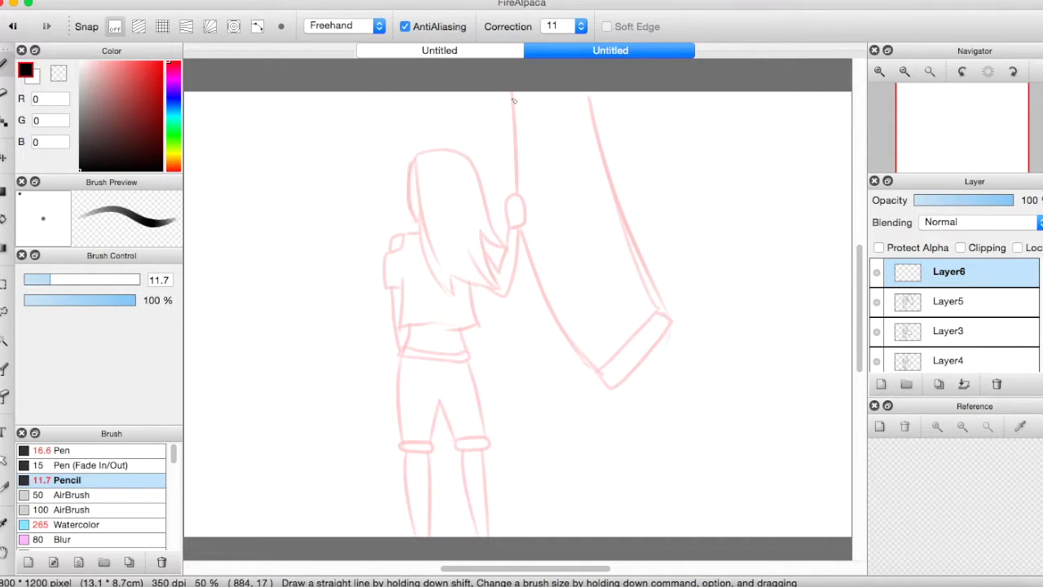
On Layer6, draw the cylinder swung farther away from the figure than in the previous frame
mouse_move(513, 95)
mouse_down()
mouse_move(516, 195)
mouse_move(658, 295)
mouse_up()
drag(593, 99, 709, 226)
key(super+z)
drag(590, 92, 684, 242)
key(super+z)
drag(590, 93, 671, 301)
key(super+z)
key(super+z)
drag(586, 93, 683, 223)
mouse_move(683, 226)
mouse_down()
mouse_move(667, 294)
mouse_move(690, 305)
mouse_up()
mouse_move(690, 306)
mouse_down()
mouse_move(684, 233)
mouse_move(690, 308)
mouse_up()
mouse_move(415, 156)
mouse_down()
mouse_move(487, 275)
mouse_move(494, 261)
mouse_move(484, 288)
mouse_up()
key(super+z)
key(super+z)
mouse_move(415, 156)
mouse_down()
mouse_move(463, 281)
mouse_move(500, 286)
mouse_move(459, 273)
mouse_up()
key(super+z)
key(super+z)
Draw the hair streaming farther toward the cylinder with jagged ends, plus the crown and the side of the head
mouse_move(420, 213)
mouse_down()
mouse_move(488, 305)
mouse_move(453, 286)
mouse_up()
drag(454, 276, 507, 279)
key(super+z)
mouse_move(415, 156)
mouse_down()
mouse_move(529, 180)
mouse_move(496, 177)
mouse_move(545, 197)
mouse_up()
drag(545, 198, 511, 198)
drag(511, 197, 551, 256)
drag(552, 257, 506, 232)
drag(415, 158, 422, 233)
mouse_move(418, 155)
mouse_down()
mouse_move(490, 201)
mouse_move(506, 230)
mouse_up()
Draw the near arm, the shirt and far arm, and the waist down to the waistband
drag(510, 226, 500, 275)
mouse_move(518, 228)
mouse_down()
mouse_move(510, 298)
mouse_move(401, 330)
mouse_up()
drag(401, 330, 399, 279)
mouse_move(420, 232)
mouse_down()
mouse_move(391, 258)
mouse_move(406, 357)
mouse_up()
mouse_move(462, 330)
mouse_down()
mouse_move(404, 349)
mouse_move(470, 364)
mouse_up()
Draw the trouser legs and both lower legs down to the canvas's lower edge
drag(399, 358, 407, 445)
drag(470, 359, 486, 440)
mouse_move(419, 442)
mouse_down()
mouse_move(402, 449)
mouse_move(474, 535)
mouse_up()
drag(482, 453, 490, 536)
drag(427, 453, 432, 535)
drag(405, 452, 416, 535)
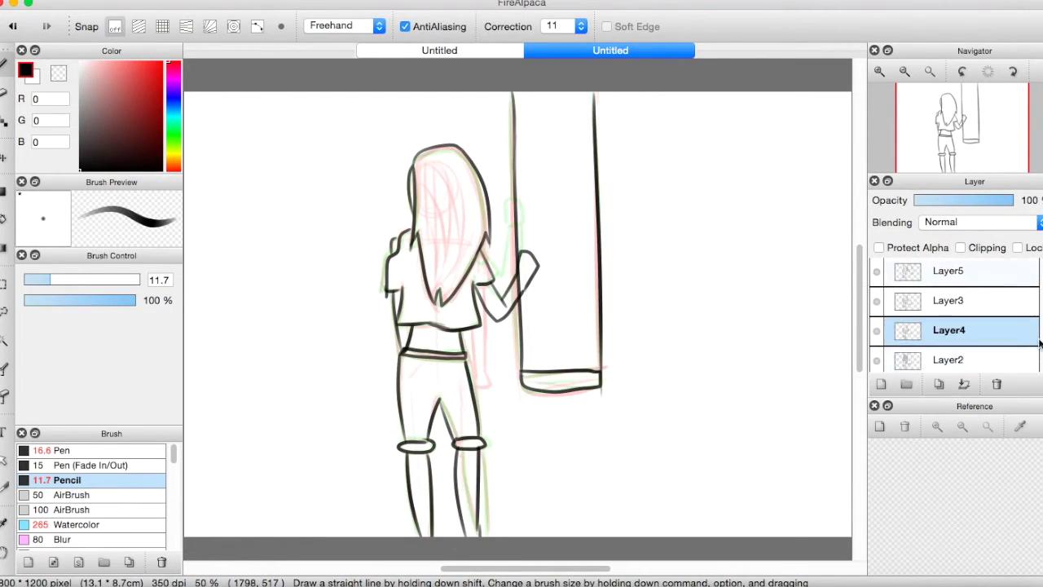
Add a layer between Layer4 and Layer2 and draw the near edge of the hair down to its pointed tip
click(880, 384)
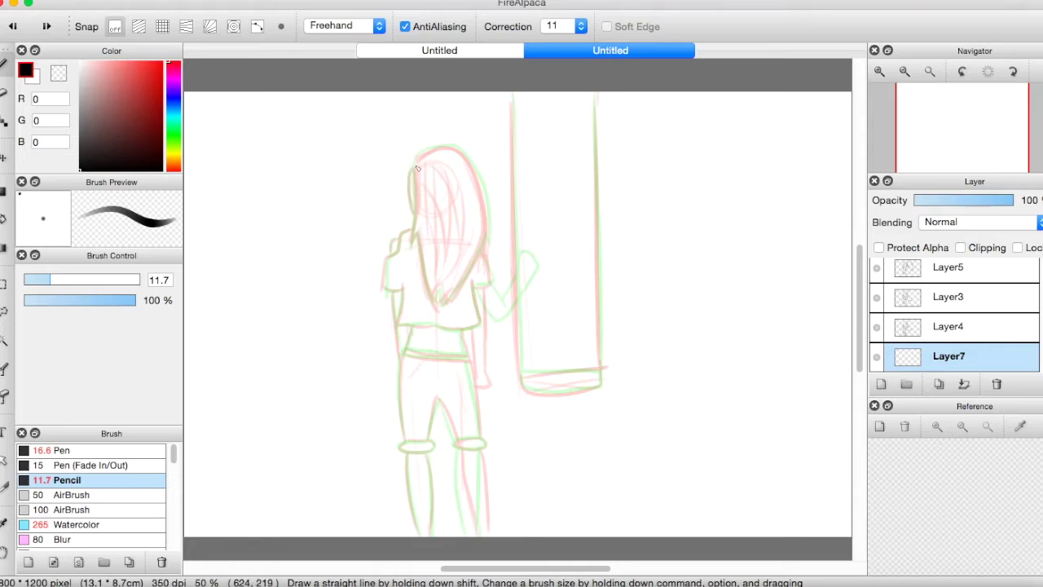
drag(416, 164, 414, 243)
drag(417, 236, 447, 301)
key(super+z)
drag(418, 236, 441, 291)
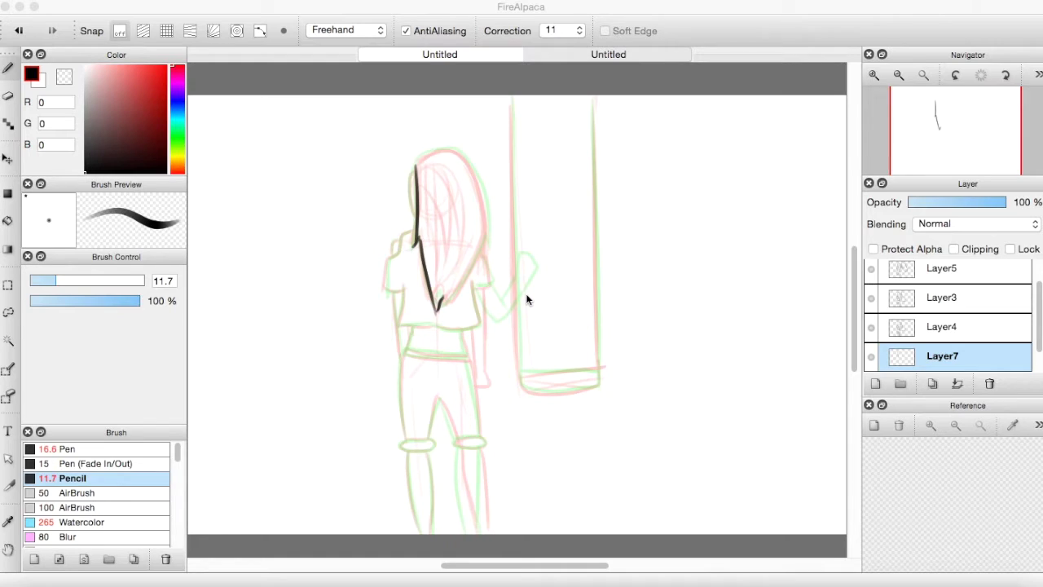
click(407, 474)
key(super+z)
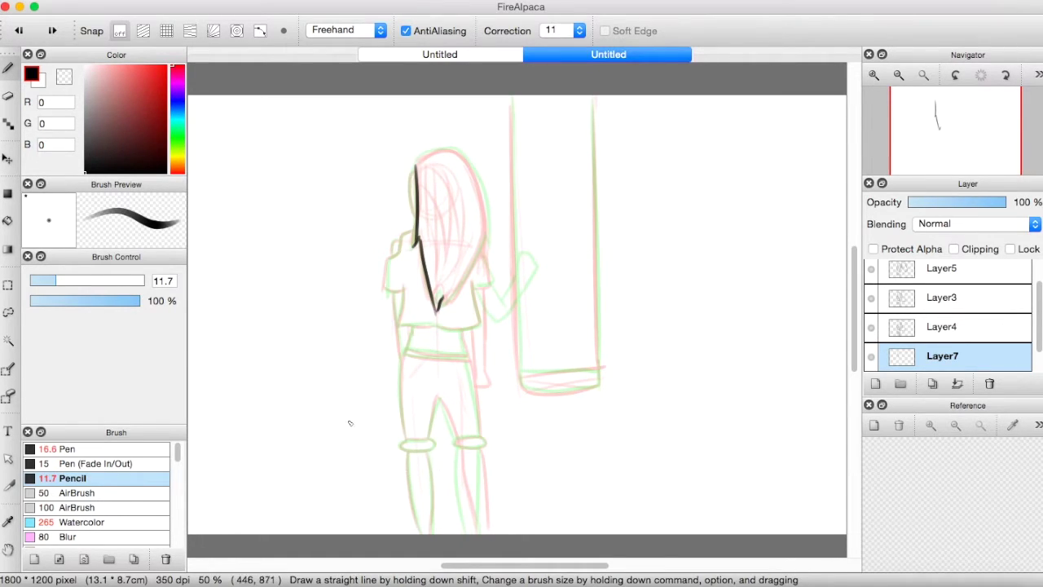
drag(307, 395, 303, 505)
drag(326, 390, 396, 471)
key(super+z)
key(super+z)
drag(485, 398, 545, 435)
key(super+z)
key(super+z)
mouse_move(322, 370)
mouse_down()
mouse_move(327, 438)
mouse_move(650, 407)
mouse_up()
key(super+z)
key(super+z)
key(super+z)
drag(360, 365, 380, 449)
mouse_move(385, 376)
mouse_down()
mouse_move(442, 410)
mouse_move(475, 367)
mouse_up()
key(super+z)
key(super+z)
key(super+z)
key(super+z)
key(super+z)
Draw the crown and the rest of the hair outline, the side of the head, and the shirt with its near sleeve
mouse_move(415, 166)
mouse_down()
mouse_move(475, 166)
mouse_move(461, 292)
mouse_move(456, 155)
mouse_move(479, 248)
mouse_up()
key(super+z)
mouse_move(416, 167)
mouse_down()
mouse_move(457, 154)
mouse_move(483, 247)
mouse_up()
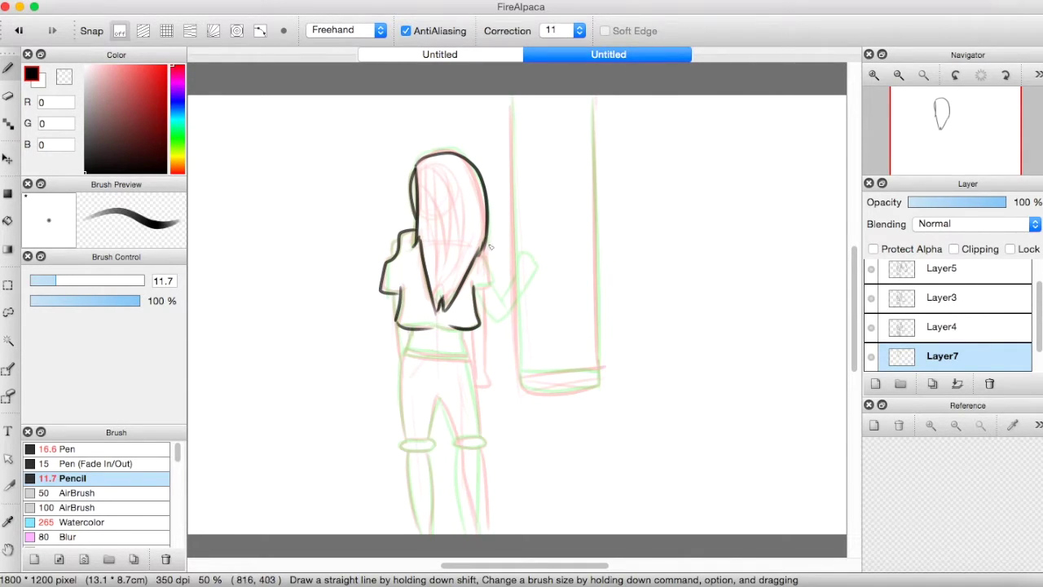
Draw the sleeve and lowered forearm with a fist on the cylinder side, trim the arm line with the Eraser, and add the waist sides
drag(486, 252, 491, 281)
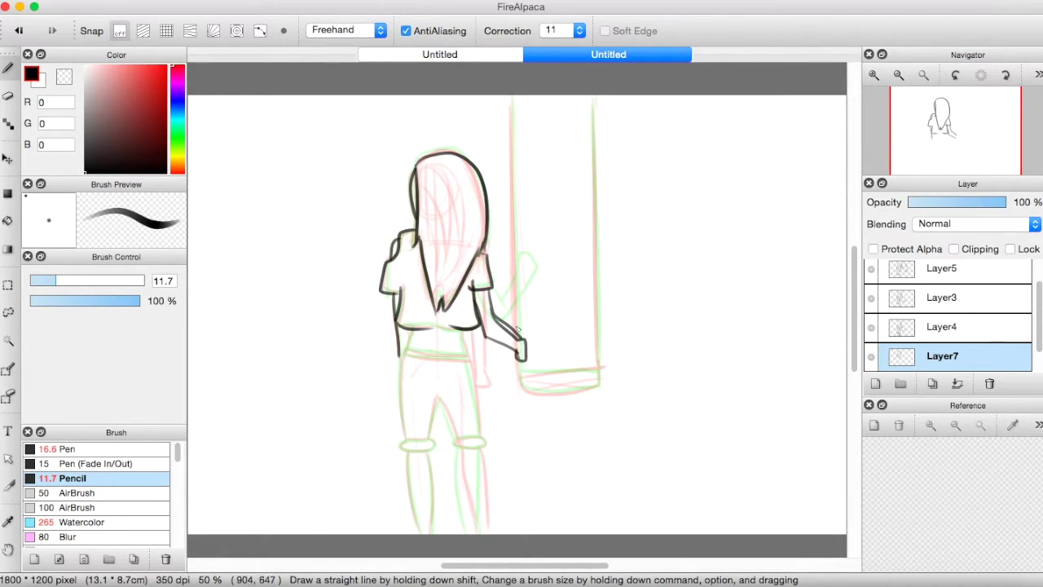
key(e)
key(b)
key(e)
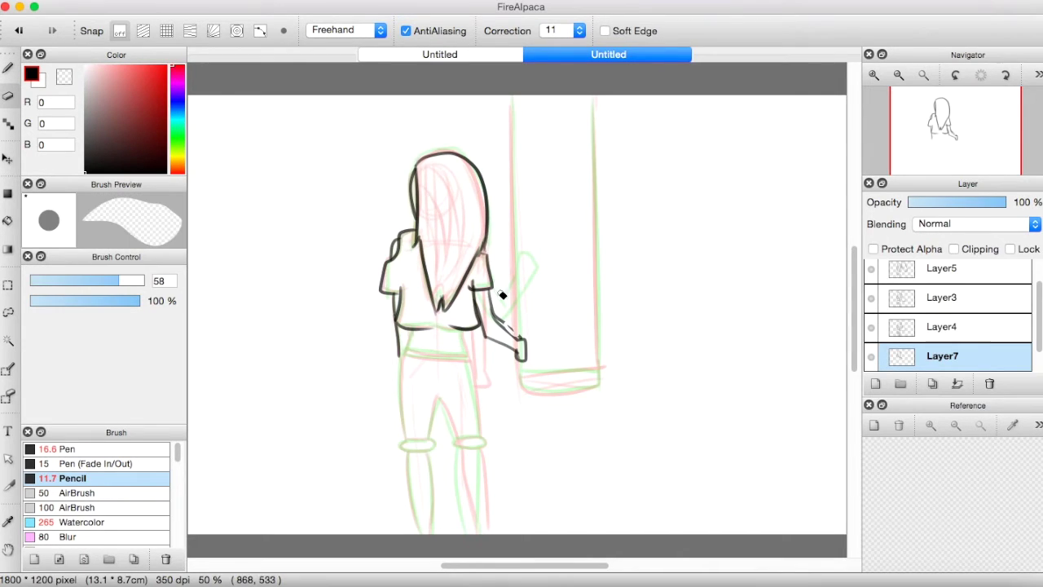
key(b)
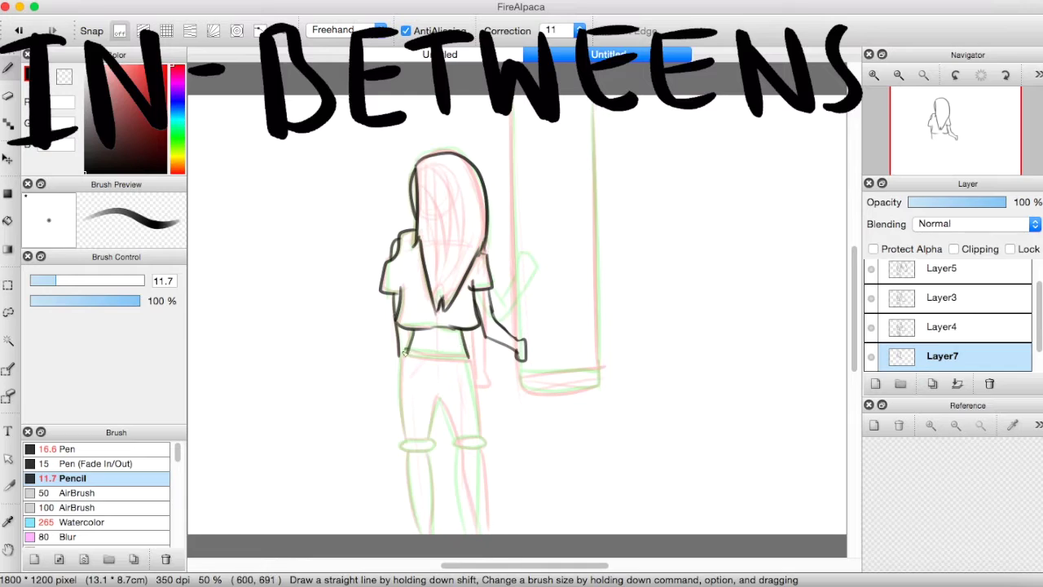
Draw the trouser legs with their knee cuffs and both lower legs down to the canvas's lower edge
drag(401, 360, 399, 436)
mouse_move(428, 437)
mouse_down()
mouse_move(441, 398)
mouse_move(482, 436)
mouse_up()
mouse_move(458, 428)
mouse_down()
mouse_move(488, 441)
mouse_move(404, 441)
mouse_up()
mouse_move(407, 452)
mouse_down()
mouse_move(422, 533)
mouse_move(431, 533)
mouse_up()
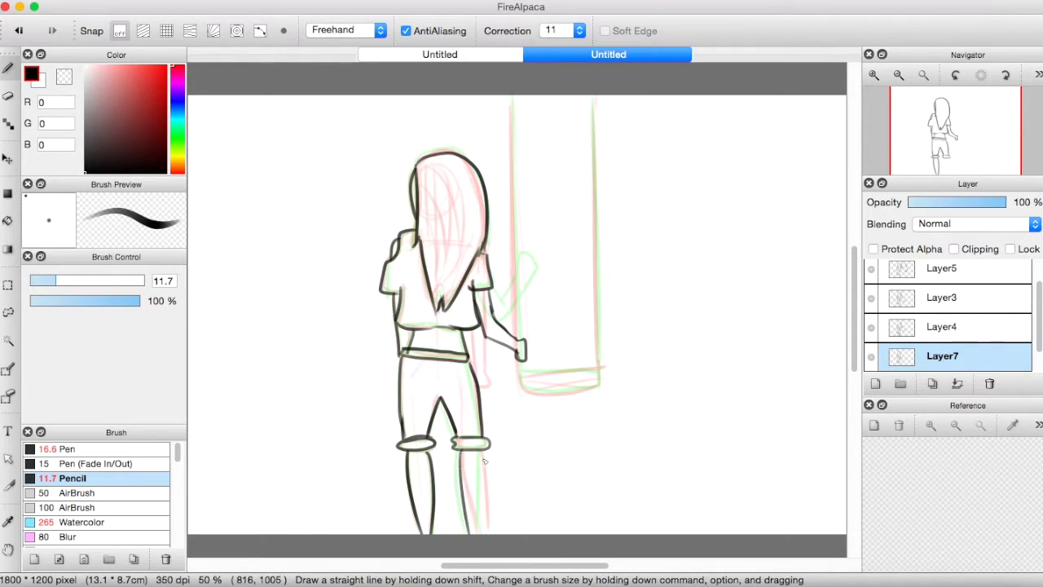
drag(479, 449, 482, 534)
Draw the cylinder hanging straight down beside the figure, with its two long sides and the band at its lower end
mouse_move(515, 101)
mouse_down()
mouse_move(553, 328)
mouse_move(517, 363)
mouse_up()
drag(592, 108, 597, 363)
mouse_move(518, 371)
mouse_down()
mouse_move(529, 387)
mouse_move(562, 394)
mouse_move(595, 391)
mouse_move(599, 370)
mouse_move(532, 371)
mouse_move(598, 369)
mouse_up()
key(super+z)
key(super+z)
drag(598, 370, 599, 386)
mouse_move(520, 373)
mouse_down()
mouse_move(524, 391)
mouse_move(599, 387)
mouse_up()
Flip back and forth through the frame layers to check the motion, finishing on Layer6
key(Up)
key(Down)
key(Down)
key(Up)
key(Up)
key(Up)
key(Up)
key(Up)
key(Down)
key(Down)
key(Down)
key(Up)
key(Up)
key(Up)
key(Up)
key(Up)
key(Up)
key(Up)
key(Up)
key(Up)
key(Up)
key(Up)
key(Up)
key(Up)
key(Up)
key(Up)
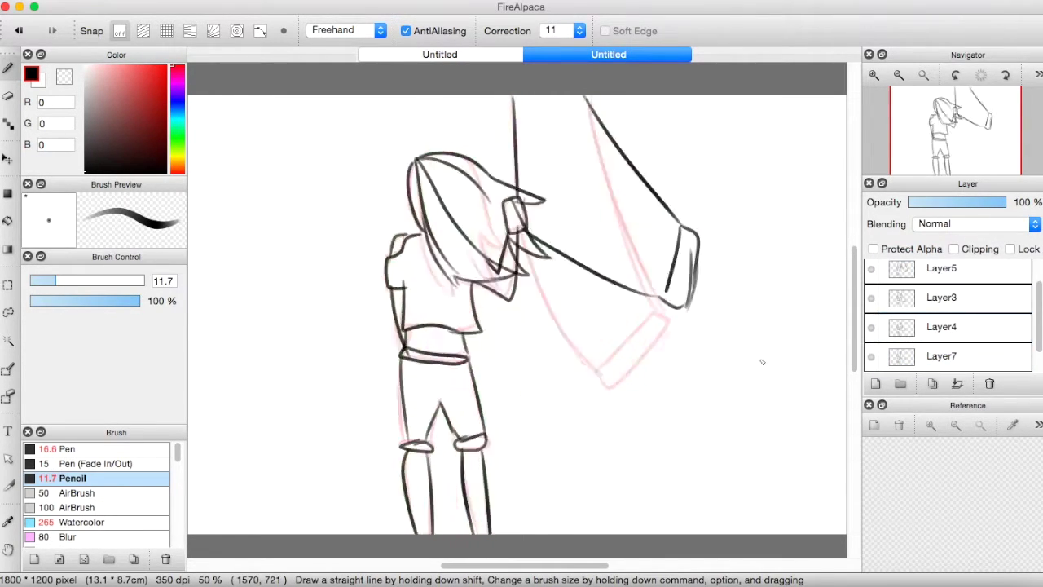
Add a layer above Layer6 and draw the hair blown up toward the cylinder with jagged ends and two inner strands
click(875, 383)
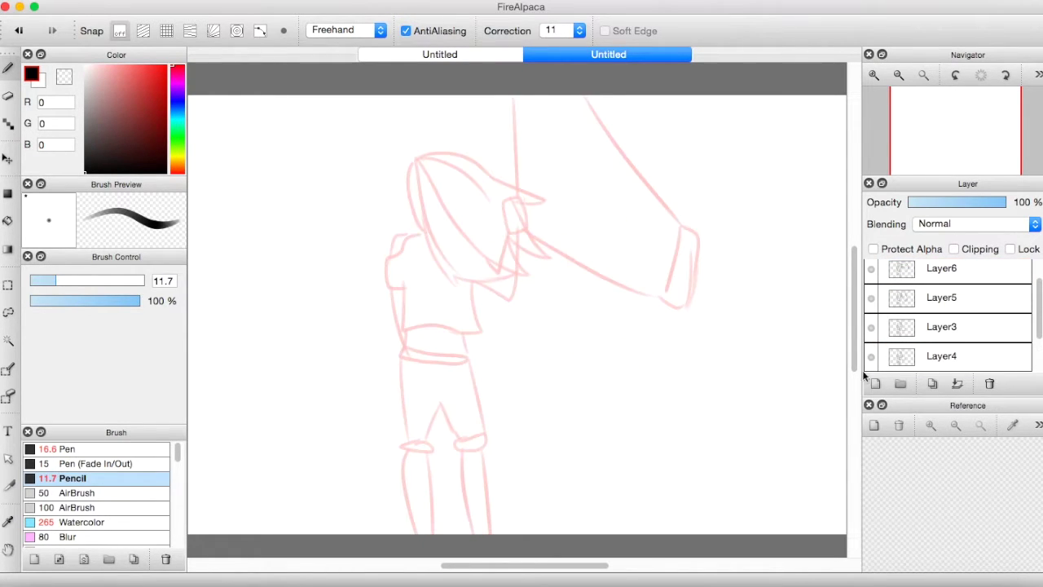
mouse_move(417, 160)
mouse_down()
mouse_move(495, 128)
mouse_move(564, 118)
mouse_up()
key(super+z)
key(super+z)
mouse_move(417, 160)
mouse_down()
mouse_move(502, 115)
mouse_move(547, 120)
mouse_move(439, 234)
mouse_move(417, 157)
mouse_up()
key(super+z)
drag(455, 204, 522, 173)
drag(446, 180, 479, 165)
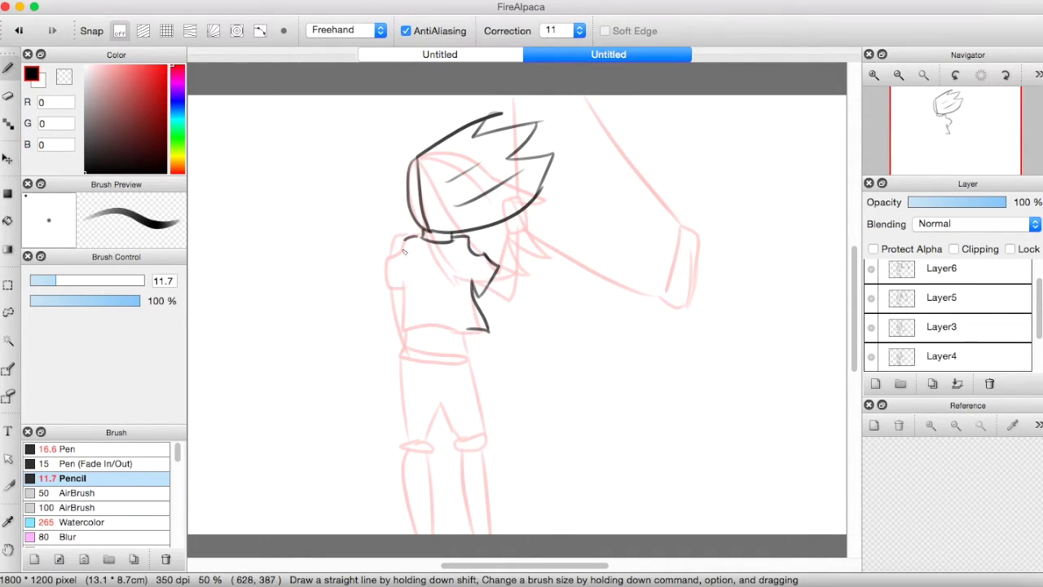
Draw the shirt's side and hem with a fold line, plus both arms, one raised toward the cylinder
drag(400, 288, 468, 330)
drag(458, 311, 475, 323)
drag(397, 290, 396, 352)
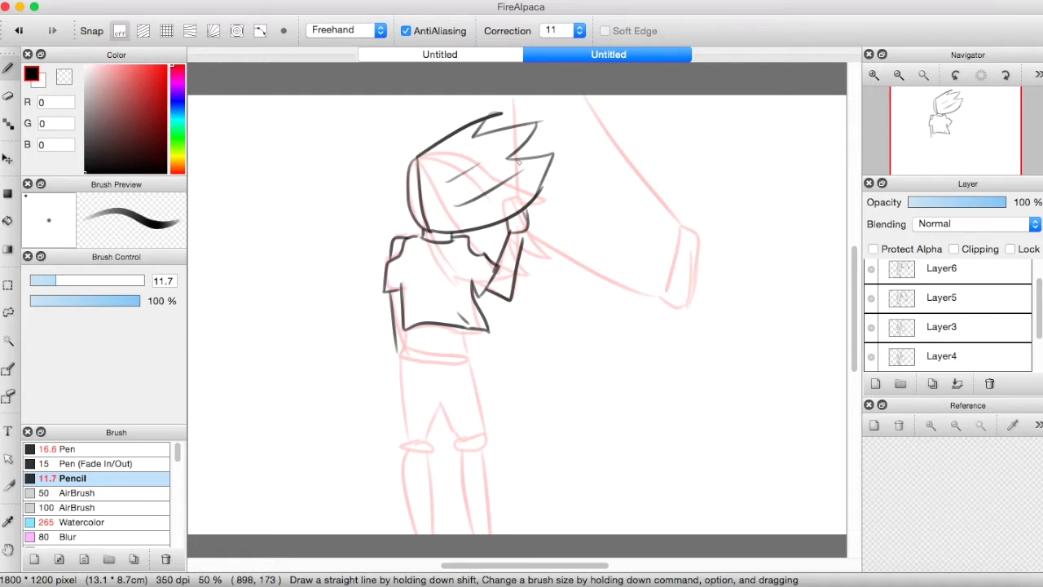
Draw the cylinder swung slightly farther out than in the previous frame, including its end band
drag(528, 232, 655, 272)
mouse_move(587, 96)
mouse_down()
mouse_move(673, 215)
mouse_move(691, 281)
mouse_up()
drag(671, 212, 697, 236)
Draw the waistband, the trouser legs with knee cuffs, and both lower legs below the flared shirt
drag(442, 356, 467, 357)
mouse_move(402, 350)
mouse_down()
mouse_move(465, 364)
mouse_move(469, 355)
mouse_up()
drag(400, 358, 403, 434)
drag(470, 363, 481, 438)
mouse_move(402, 420)
mouse_down()
mouse_move(424, 450)
mouse_move(490, 440)
mouse_move(492, 532)
mouse_up()
drag(429, 458, 424, 532)
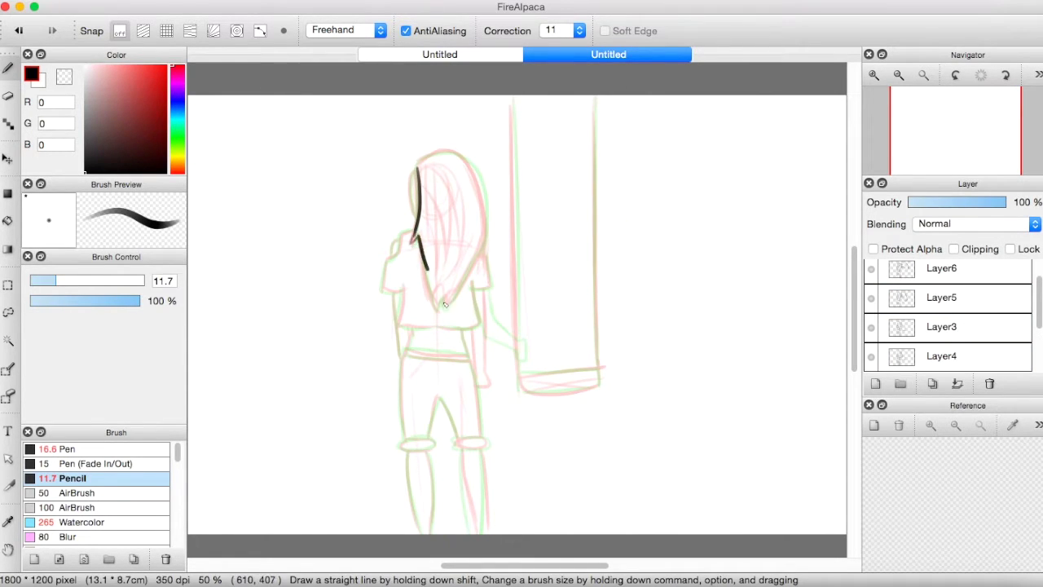
On a new layer between Layer7 and Layer2, draw the hanging hair with its pointed tip, the crown and the side of the head
drag(445, 304, 443, 300)
key(super+z)
drag(410, 243, 421, 239)
mouse_move(417, 239)
mouse_down()
mouse_move(439, 307)
mouse_move(479, 253)
mouse_up()
key(super+z)
mouse_move(418, 165)
mouse_down()
mouse_move(471, 162)
mouse_move(484, 231)
mouse_move(423, 158)
mouse_move(479, 258)
mouse_up()
key(super+z)
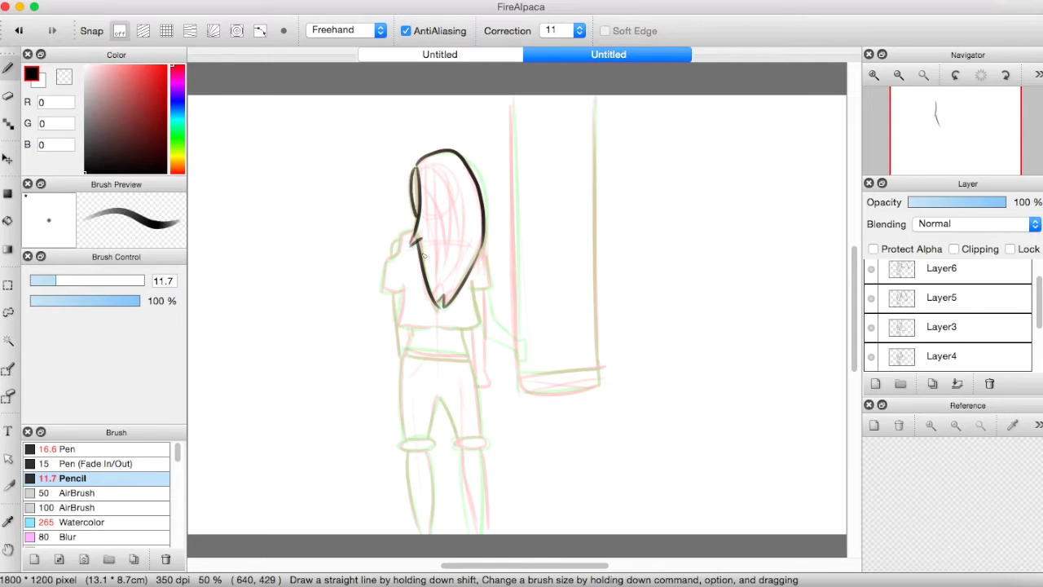
key(super+z)
Draw the shirt and sleeves, both arms hanging straight down, and the waist with its waistband
drag(475, 281, 476, 327)
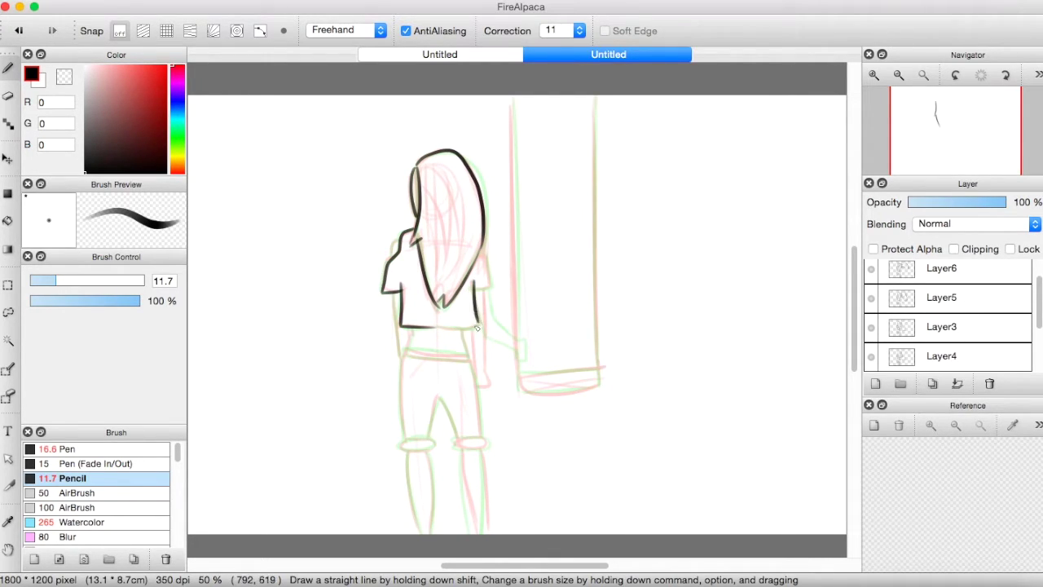
drag(492, 289, 485, 368)
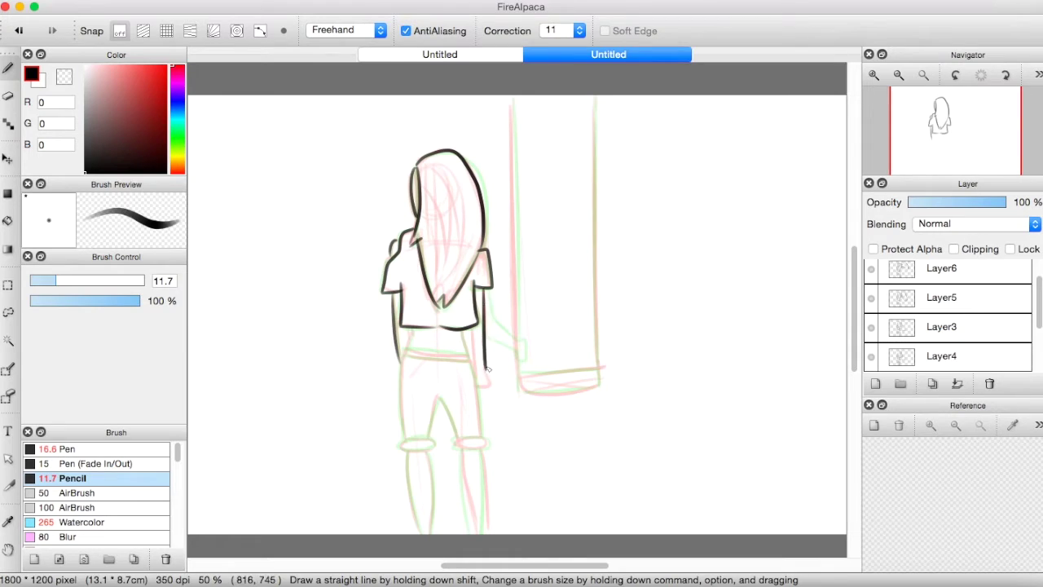
mouse_move(405, 356)
mouse_down()
mouse_move(466, 361)
mouse_move(420, 357)
mouse_up()
Draw the trouser legs, the knee cuffs and both lower legs over the onion-skin guide
drag(401, 358, 405, 434)
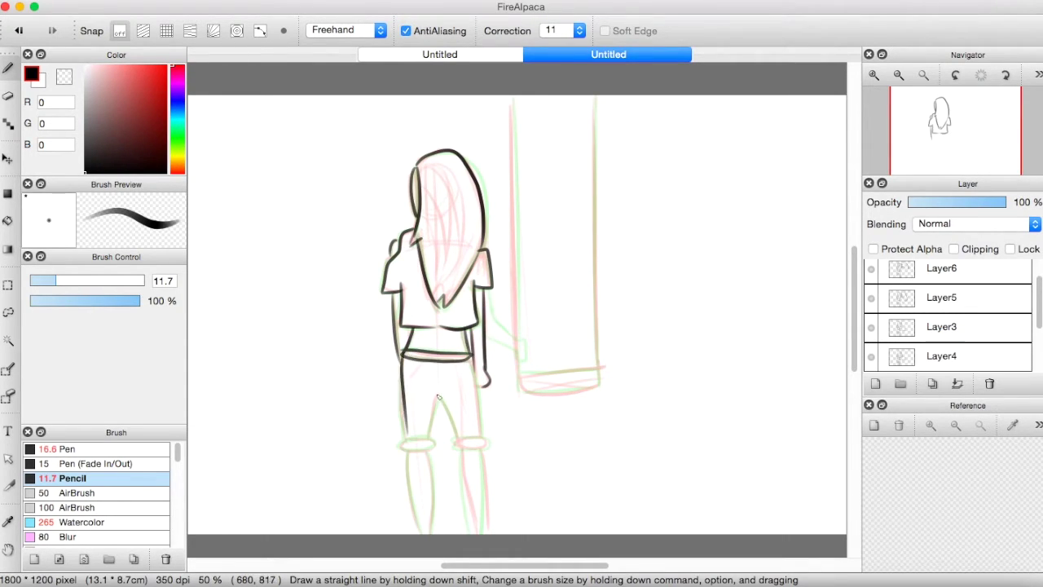
drag(471, 358, 486, 533)
drag(406, 451, 415, 533)
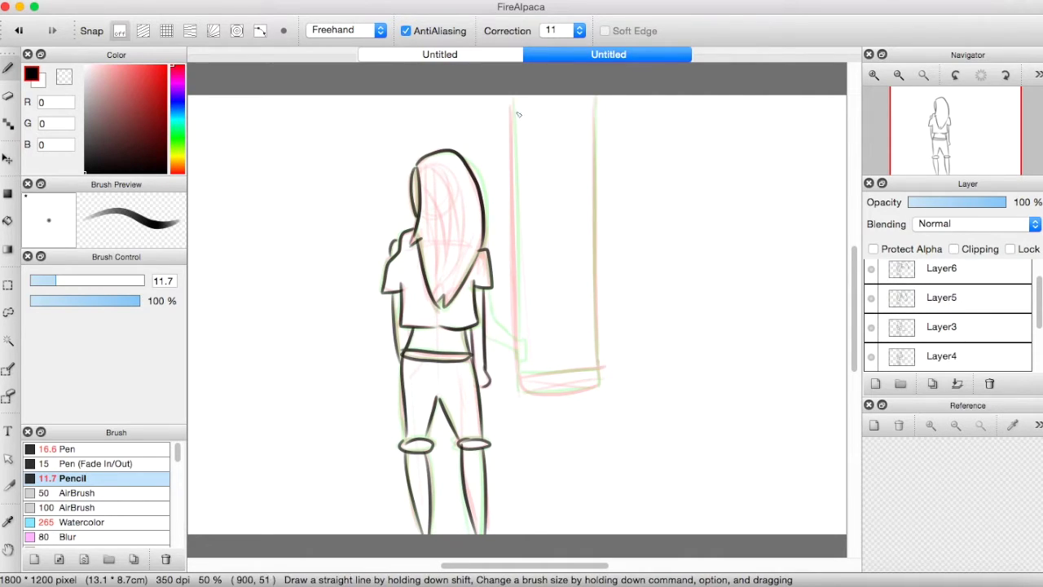
Trace the two long sides of the cylinder at rest and try out its lower end
drag(512, 96, 516, 362)
drag(595, 97, 600, 367)
mouse_move(600, 366)
mouse_down()
mouse_move(523, 371)
mouse_move(595, 372)
mouse_up()
key(super+z)
mouse_move(519, 375)
mouse_down()
mouse_move(603, 386)
mouse_move(594, 389)
mouse_up()
key(super+z)
Delete Layer2, the rough sketch layer at the bottom of the stack
drag(1038, 299, 1039, 346)
click(954, 330)
click(989, 383)
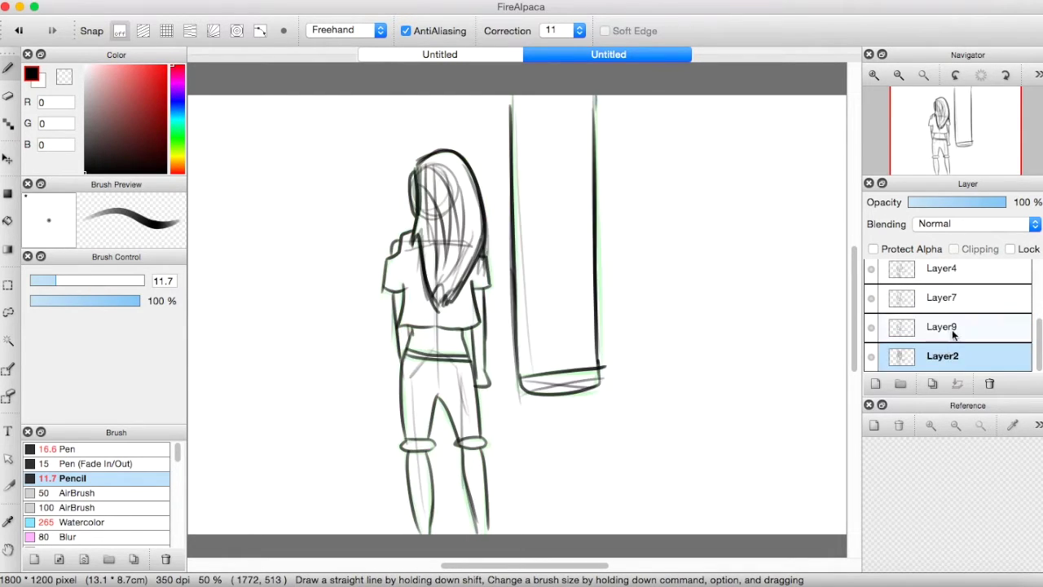
click(989, 384)
Flip through the frame layers from the resting pose up to Layer8 to check the sequence
key(Up)
key(Up)
key(Up)
key(Up)
key(Up)
key(Down)
key(Up)
key(Up)
key(Down)
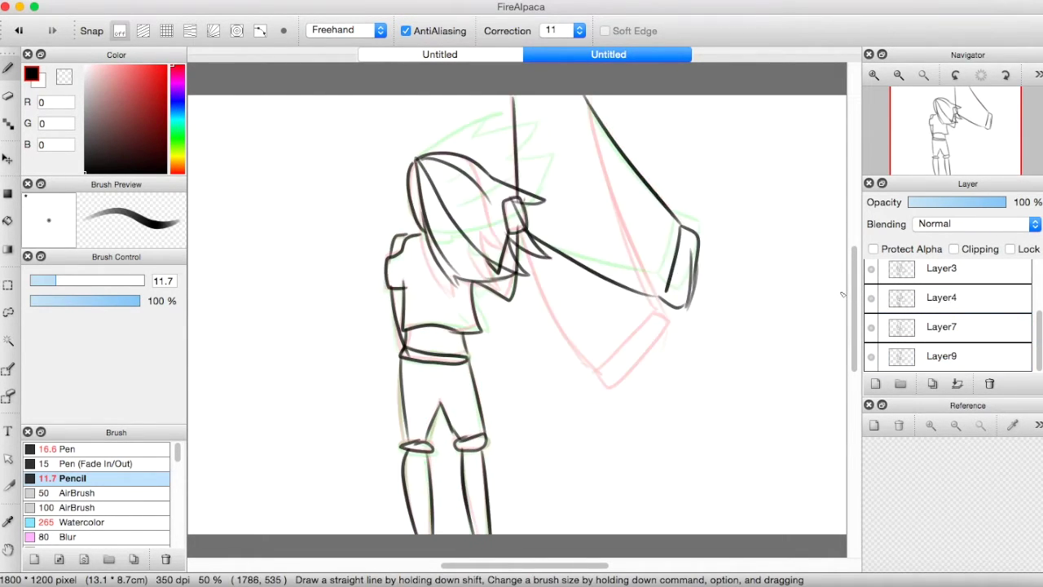
key(Up)
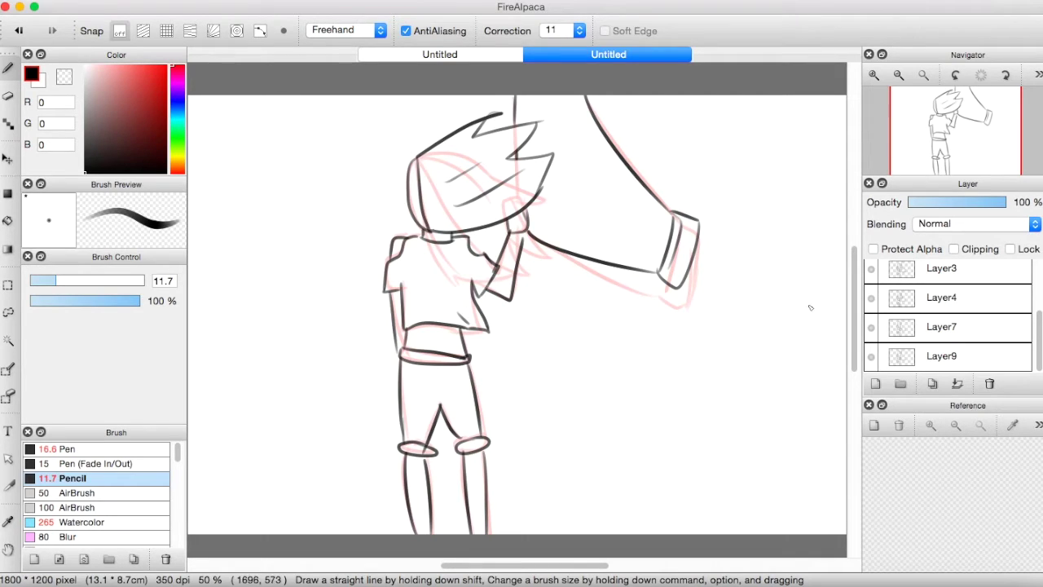
Play the onion-skin animation preview at 10 fps, then close it
drag(1038, 326, 1039, 274)
click(333, 1)
mouse_move(368, 0)
click(418, 300)
click(440, 431)
click(444, 431)
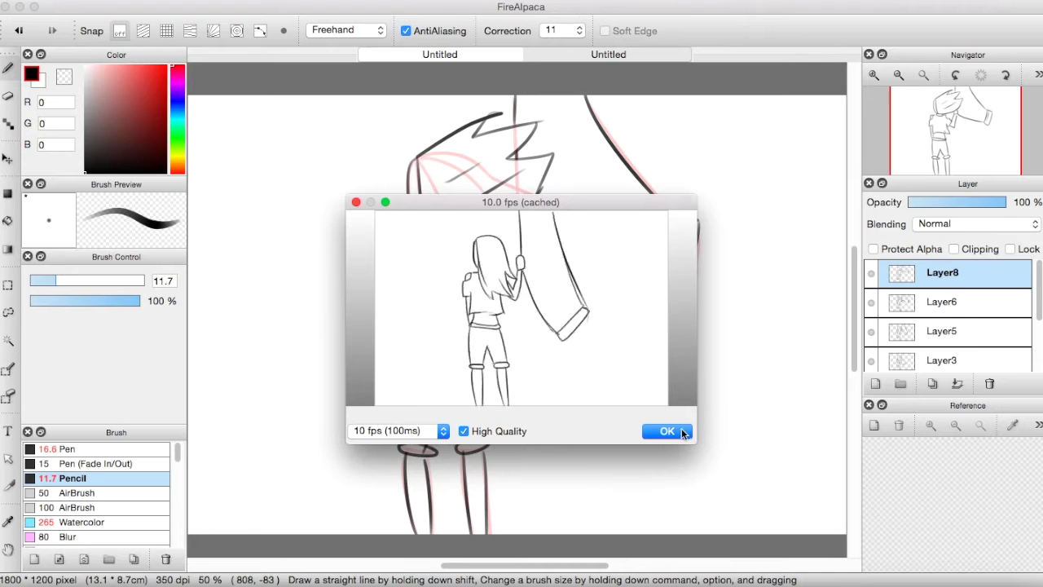
click(664, 429)
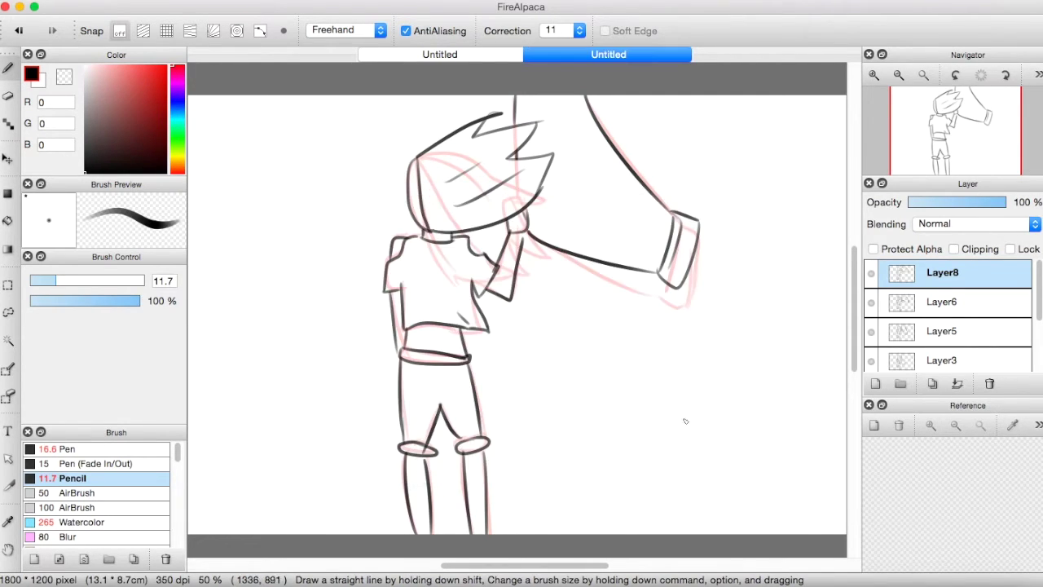
Add a layer between Layer5 and Layer3 and draw the slightly lifted hair with jagged tips, the crown and the side of the head
click(960, 332)
click(941, 360)
click(875, 383)
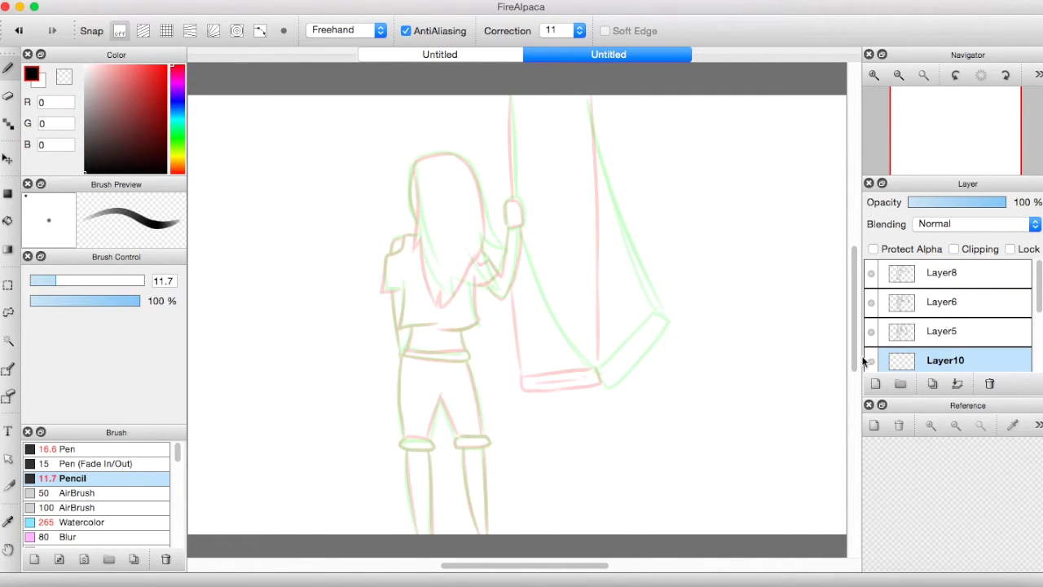
key(super+z)
mouse_move(420, 242)
mouse_down()
mouse_move(439, 311)
mouse_move(448, 308)
mouse_up()
drag(450, 300, 447, 280)
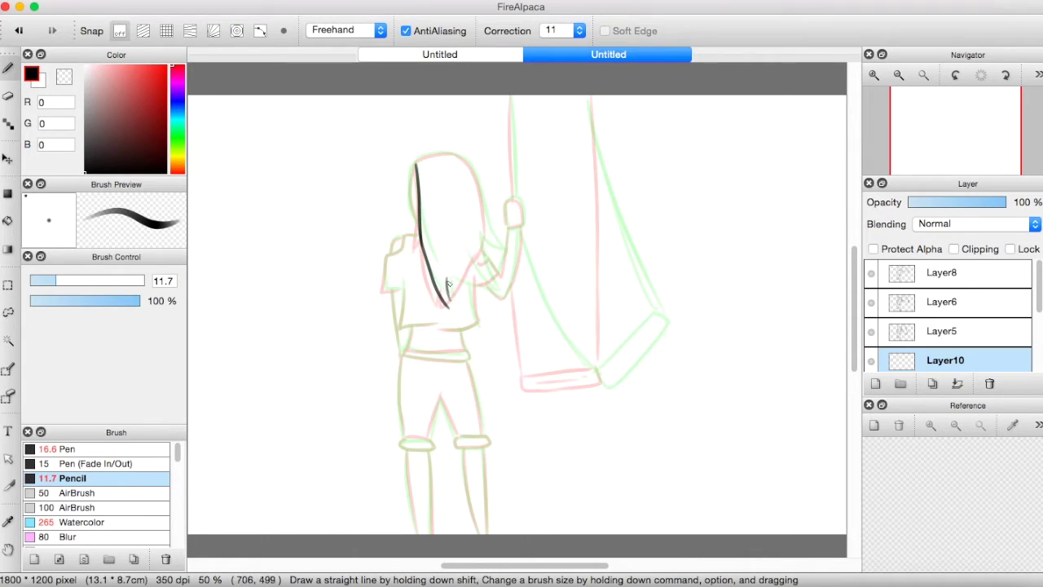
drag(478, 176, 415, 161)
drag(416, 162, 416, 226)
drag(415, 162, 416, 220)
key(super+z)
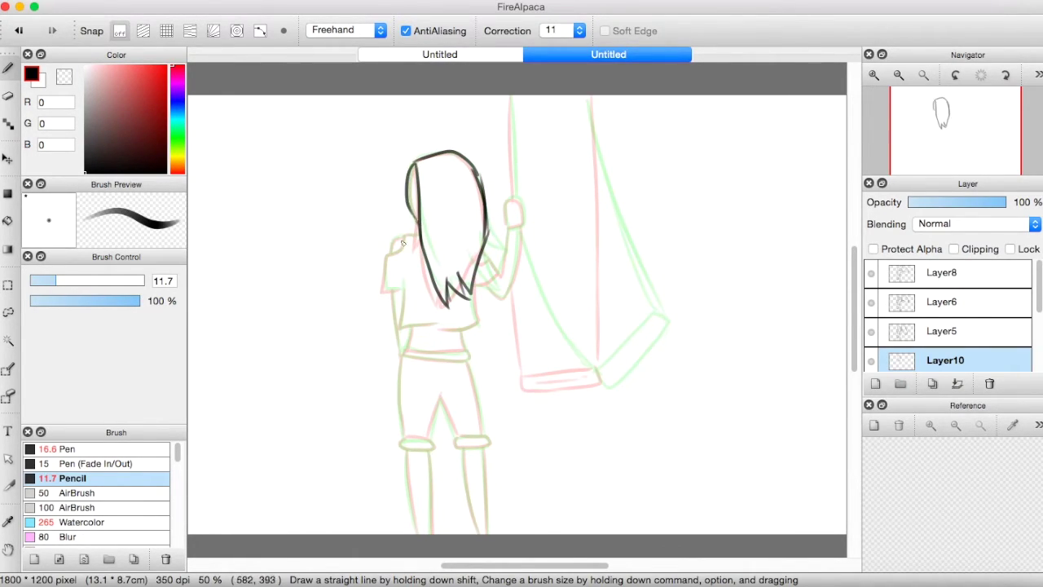
Draw the figure's shirt and bent arm, with the hand gripping the edge of the hanging cylinder
mouse_move(398, 283)
mouse_down()
mouse_move(401, 352)
mouse_move(476, 293)
mouse_move(505, 287)
mouse_move(519, 230)
mouse_up()
drag(511, 229, 498, 272)
mouse_move(507, 204)
mouse_down()
mouse_move(509, 227)
mouse_move(509, 201)
mouse_up()
Draw the hanging cylinder in an in-between swing position, with its two long edges and banded lower end
drag(513, 198, 514, 81)
drag(520, 234, 536, 349)
drag(591, 96, 626, 328)
drag(543, 365, 627, 333)
drag(550, 366, 631, 348)
Draw the figure's waist, belt band, shorts, knee cuffs and lower legs over the onion-skin guides
drag(412, 329, 403, 350)
drag(461, 329, 470, 355)
mouse_move(401, 352)
mouse_down()
mouse_move(471, 357)
mouse_move(400, 438)
mouse_up()
mouse_move(429, 440)
mouse_down()
mouse_move(440, 396)
mouse_move(458, 437)
mouse_up()
drag(471, 359, 484, 436)
drag(399, 444, 401, 442)
drag(405, 450, 407, 533)
drag(424, 450, 427, 533)
mouse_move(466, 448)
mouse_down()
mouse_move(476, 533)
mouse_move(485, 534)
mouse_up()
Draw an extra hair strand flicking outward from the side of the head toward the raised arm
drag(479, 176, 509, 235)
key(super+z)
drag(470, 160, 499, 249)
Play the onion-skin animation preview at 8 fps, then close it
click(370, 0)
click(391, 268)
click(411, 432)
click(386, 445)
click(666, 431)
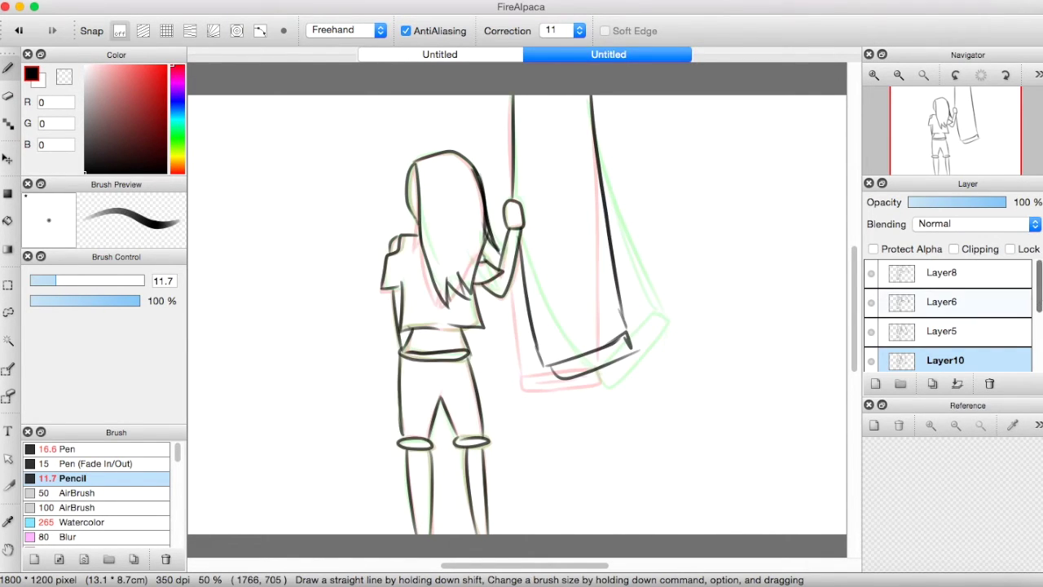
Add a layer above Layer8 and draw the head with windblown hair streaming sideways in jagged tips
click(941, 272)
click(876, 383)
mouse_move(417, 159)
mouse_down()
mouse_move(560, 144)
mouse_move(496, 140)
mouse_move(500, 272)
mouse_up()
key(super+z)
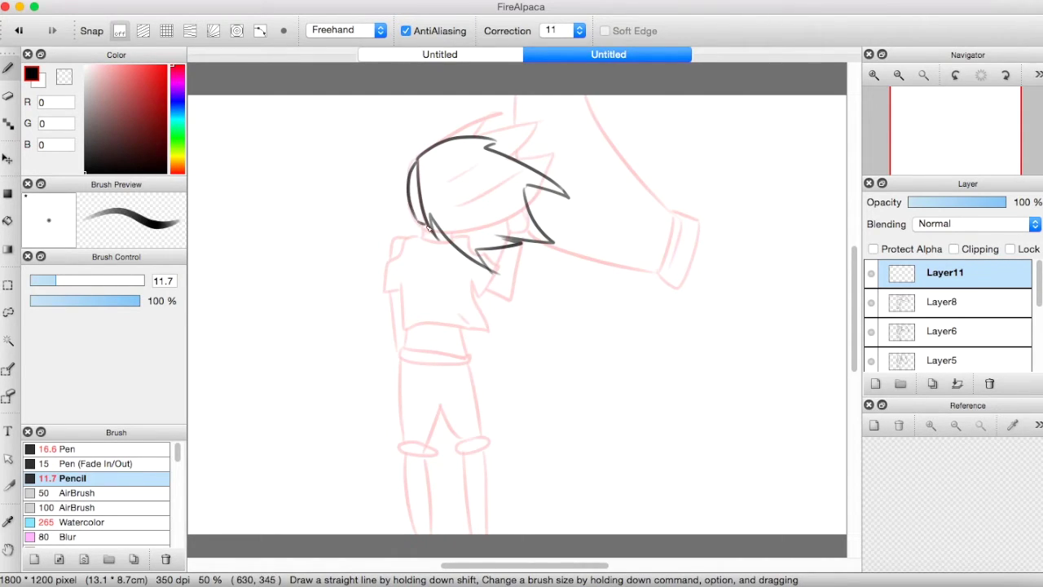
key(super+z)
Draw the lowered arm, the shirt's side and hem, and the bent arm reaching toward the cylinder
drag(391, 287, 402, 353)
mouse_move(400, 285)
mouse_down()
mouse_move(406, 330)
mouse_move(475, 328)
mouse_up()
drag(471, 329, 507, 318)
key(super+z)
key(super+z)
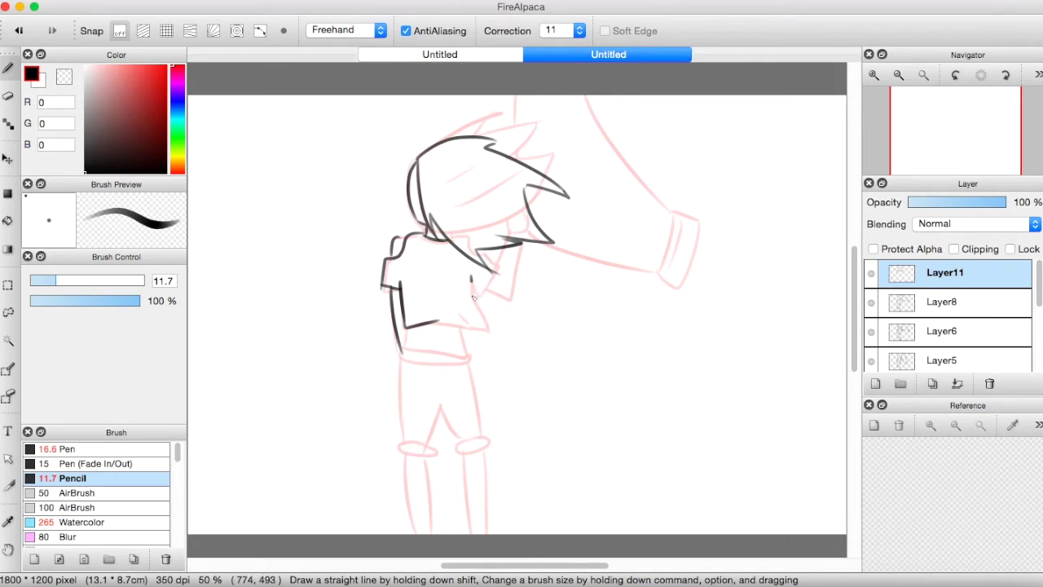
drag(473, 296, 521, 245)
Draw the cylinder swung outward slightly below the onion-skin guide, including its banded end
drag(517, 160, 518, 79)
drag(541, 246, 619, 296)
mouse_move(585, 91)
mouse_down()
mouse_move(648, 258)
mouse_move(656, 230)
mouse_up()
key(super+z)
mouse_move(656, 227)
mouse_down()
mouse_move(621, 275)
mouse_move(657, 319)
mouse_up()
key(super+z)
drag(647, 215, 683, 271)
drag(682, 273, 657, 314)
drag(686, 284, 668, 318)
Draw the waist, belt band, shorts, knee cuffs and lower legs of the windblown-hair frame
drag(408, 327, 402, 352)
drag(461, 325, 468, 360)
drag(467, 359, 465, 364)
drag(401, 360, 399, 433)
drag(421, 451, 454, 440)
drag(468, 361, 482, 436)
drag(402, 369, 404, 444)
drag(483, 450, 482, 440)
drag(461, 456, 463, 534)
drag(484, 451, 478, 533)
drag(423, 455, 428, 534)
drag(407, 454, 419, 533)
Play the animation preview again at 8 fps and close it
click(373, 1)
click(401, 268)
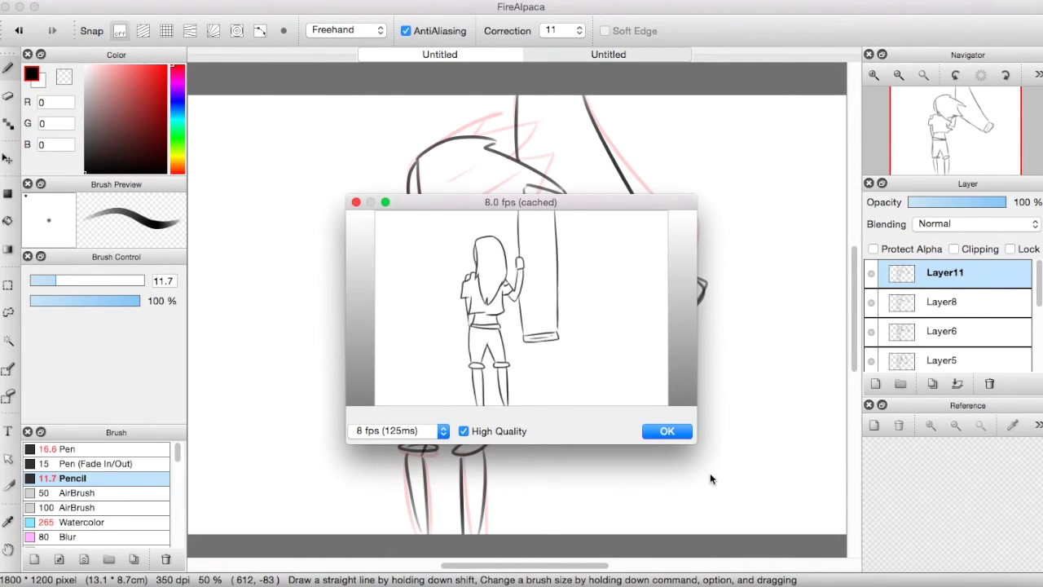
click(664, 432)
Move Layer11 between Layer8 and Layer6 and compare the neighbouring frames to check the order
click(966, 301)
click(961, 330)
click(970, 303)
click(970, 279)
drag(970, 281, 961, 316)
click(959, 326)
click(956, 313)
click(956, 326)
Add a layer above Layer8 and draw the head with hair blown upward into jagged spikes
click(958, 274)
click(875, 383)
mouse_move(418, 165)
mouse_down()
mouse_move(471, 118)
mouse_move(545, 189)
mouse_move(425, 232)
mouse_up()
drag(416, 162, 440, 234)
drag(413, 160, 428, 233)
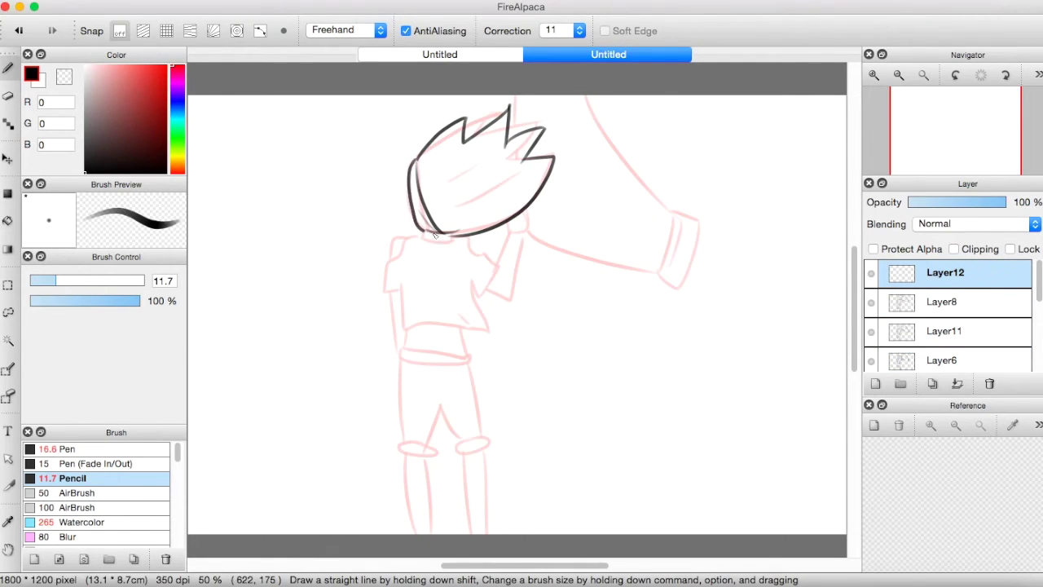
Draw the shirt with its flared hem corner and the bent arm raised to the cylinder
drag(399, 285, 499, 312)
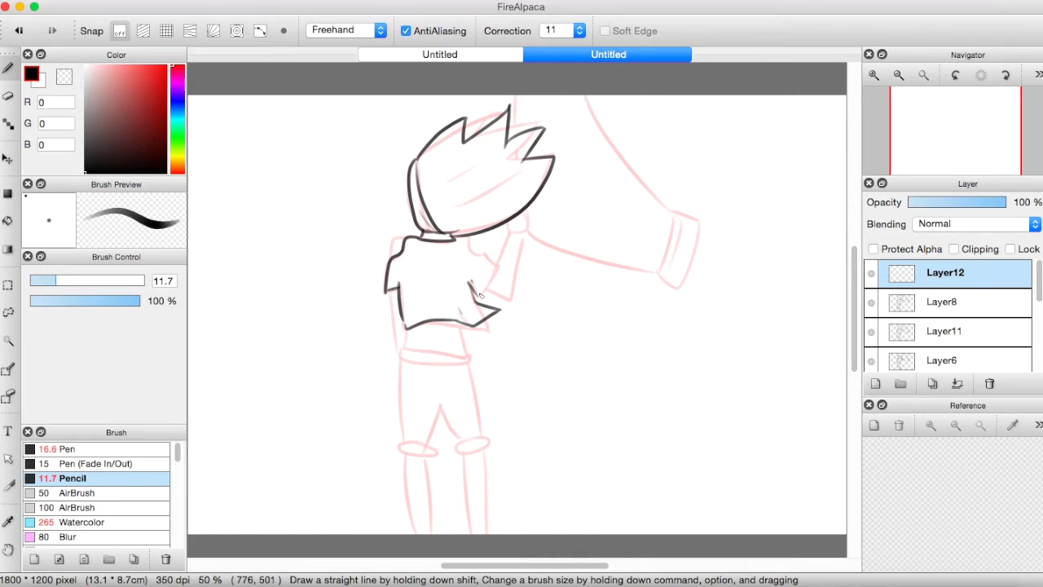
drag(507, 260, 515, 226)
drag(490, 287, 524, 230)
Draw the cylinder swung high, its long edges and end band slightly inside the onion-skin guide
drag(523, 230, 634, 264)
key(super+z)
drag(513, 130, 514, 96)
drag(526, 227, 641, 277)
drag(586, 97, 665, 217)
mouse_move(666, 216)
mouse_down()
mouse_move(641, 273)
mouse_move(673, 214)
mouse_up()
Draw the waist, belt band, shorts, knee cuffs and lower legs of the spiky-hair frame
drag(407, 328, 402, 349)
drag(456, 321, 466, 352)
drag(400, 351, 404, 360)
drag(440, 409, 454, 445)
drag(469, 362, 482, 441)
drag(401, 391, 406, 440)
drag(399, 445, 401, 451)
drag(483, 438, 488, 444)
mouse_move(461, 453)
mouse_down()
mouse_move(472, 534)
mouse_move(485, 534)
mouse_up()
mouse_move(426, 455)
mouse_down()
mouse_move(430, 534)
mouse_move(415, 533)
mouse_up()
Preview the full animation at 8 fps with the new frame, then close the preview
click(370, 0)
click(436, 298)
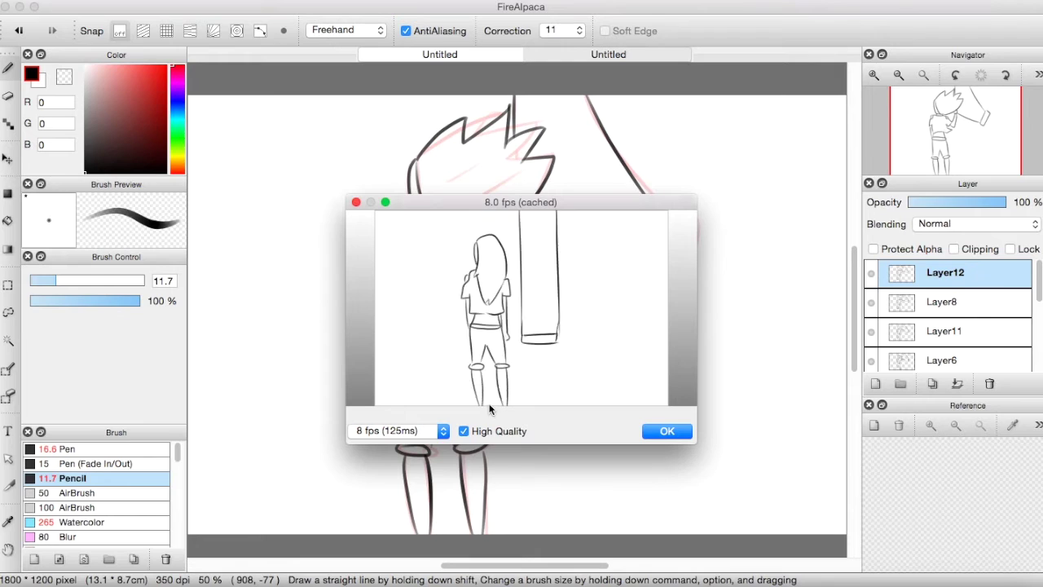
click(666, 427)
Export the animation's frame layers into a folder on the Desktop for making the GIF
click(115, 0)
click(145, 132)
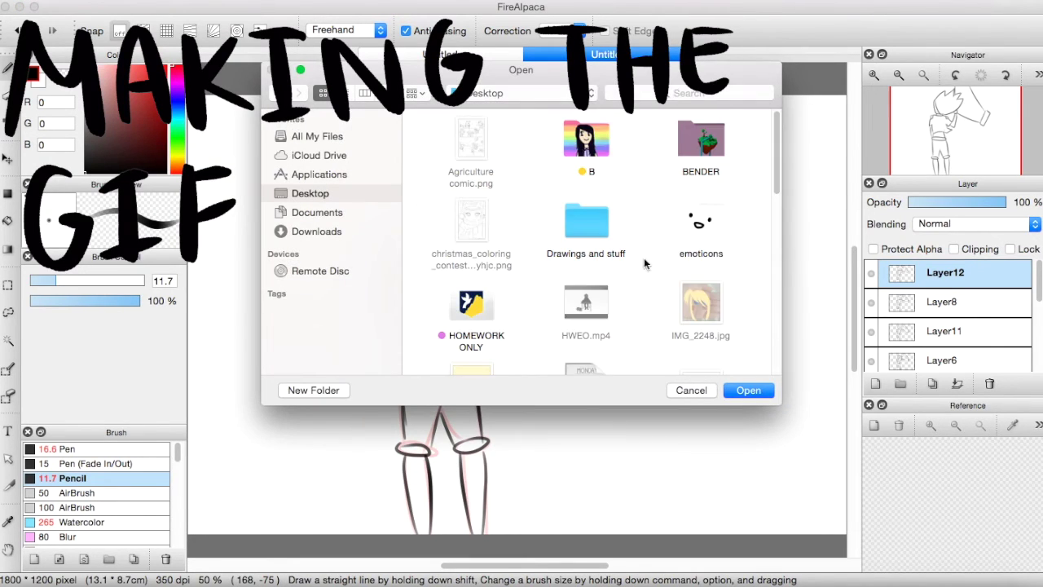
scroll(644, 264, down, 10)
double_click(593, 237)
click(743, 396)
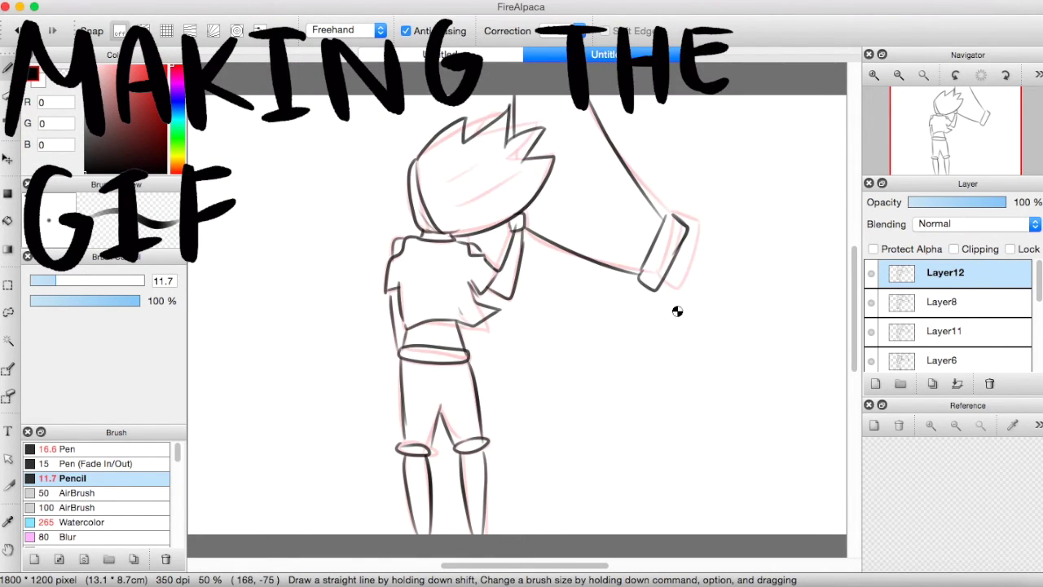
Open the firealpaca.com web page offered after the export and look through it
click(624, 307)
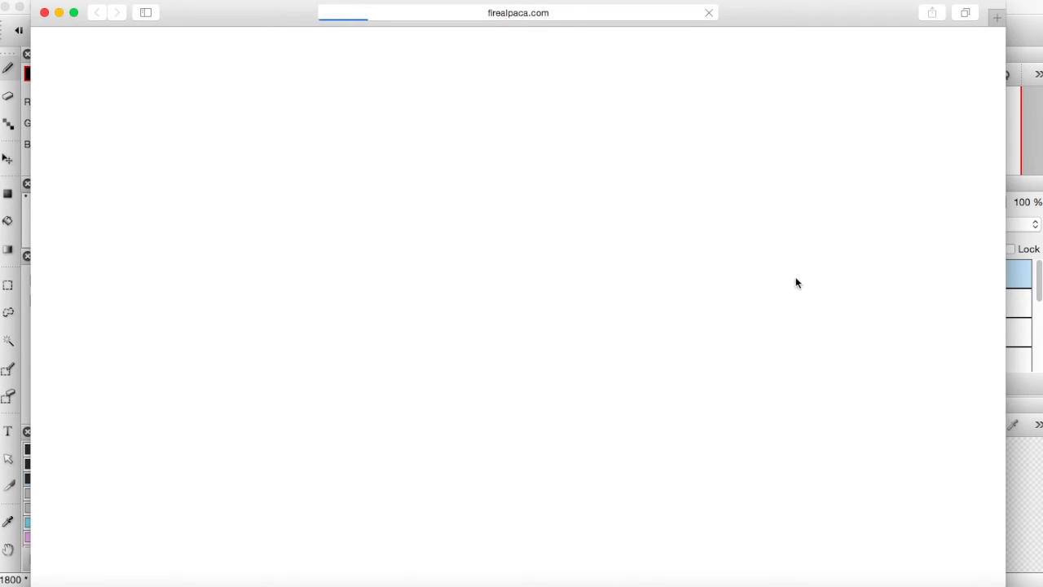
drag(591, 254, 611, 332)
click(353, 316)
drag(1000, 115, 1000, 130)
Choose the Marker brush and handwrite "you could use" across the figure on Layer12
scroll(999, 125, down, 10)
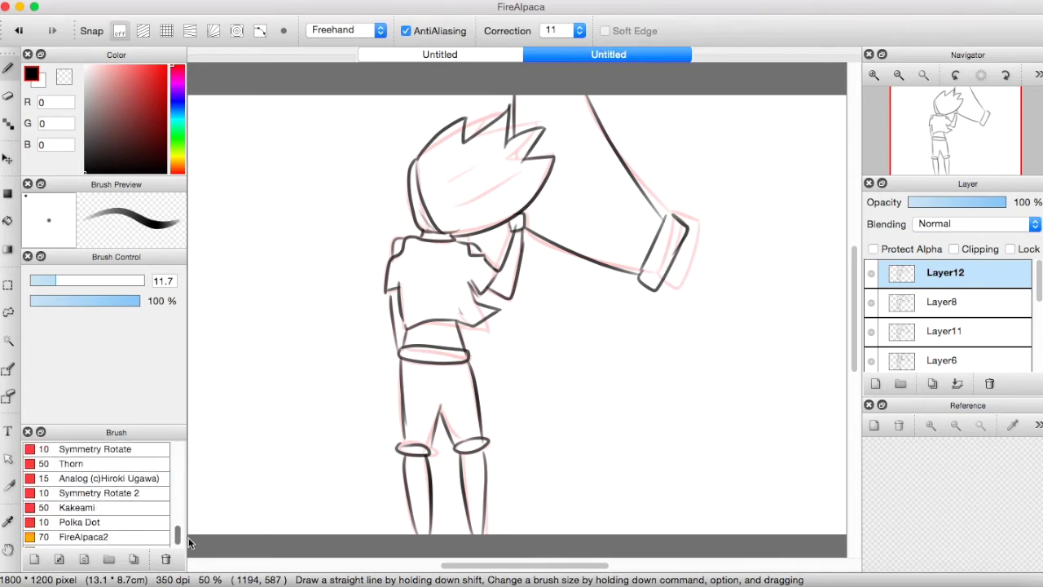
scroll(176, 517, up, 3)
click(74, 484)
drag(242, 228, 263, 319)
drag(275, 248, 295, 248)
key(super+z)
key(super+z)
mouse_move(245, 219)
mouse_down()
mouse_move(268, 342)
mouse_move(294, 286)
mouse_move(290, 363)
mouse_up()
key(super+z)
mouse_move(326, 215)
mouse_down()
mouse_move(341, 267)
mouse_move(328, 218)
mouse_up()
drag(352, 219, 381, 262)
drag(383, 215, 379, 384)
drag(394, 330, 451, 342)
drag(472, 305, 474, 399)
drag(512, 353, 508, 396)
drag(515, 290, 523, 399)
drag(575, 328, 594, 393)
drag(606, 330, 610, 396)
mouse_move(646, 330)
mouse_down()
mouse_move(612, 388)
mouse_move(686, 383)
mouse_up()
Continue the handwritten marker note with "That to" and a further word below the first lines
drag(200, 431, 229, 470)
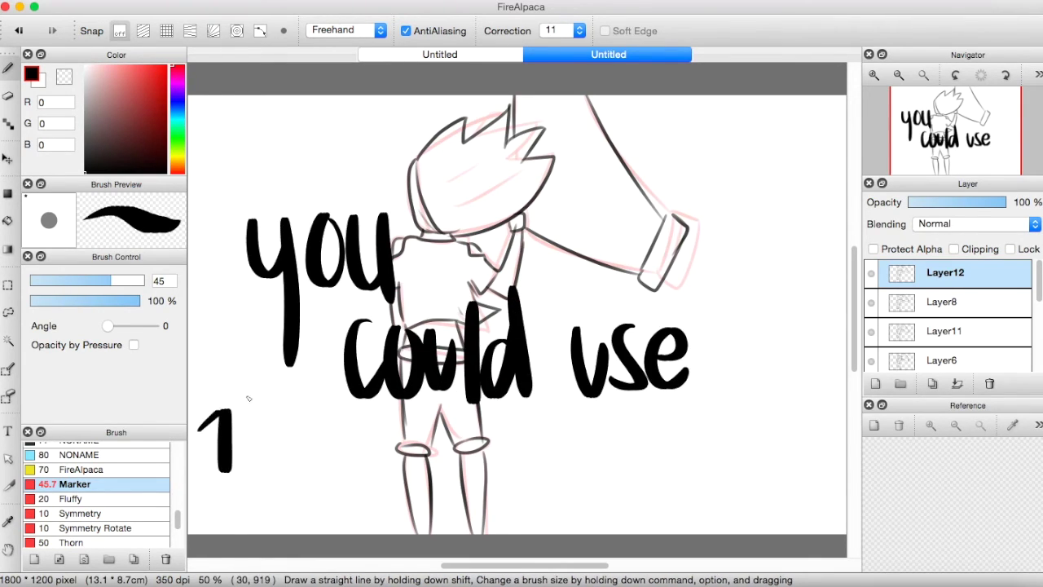
drag(211, 411, 248, 397)
drag(249, 399, 244, 471)
drag(246, 447, 279, 471)
drag(321, 434, 319, 473)
drag(340, 408, 350, 473)
drag(326, 429, 360, 427)
drag(464, 494, 481, 456)
drag(509, 438, 552, 484)
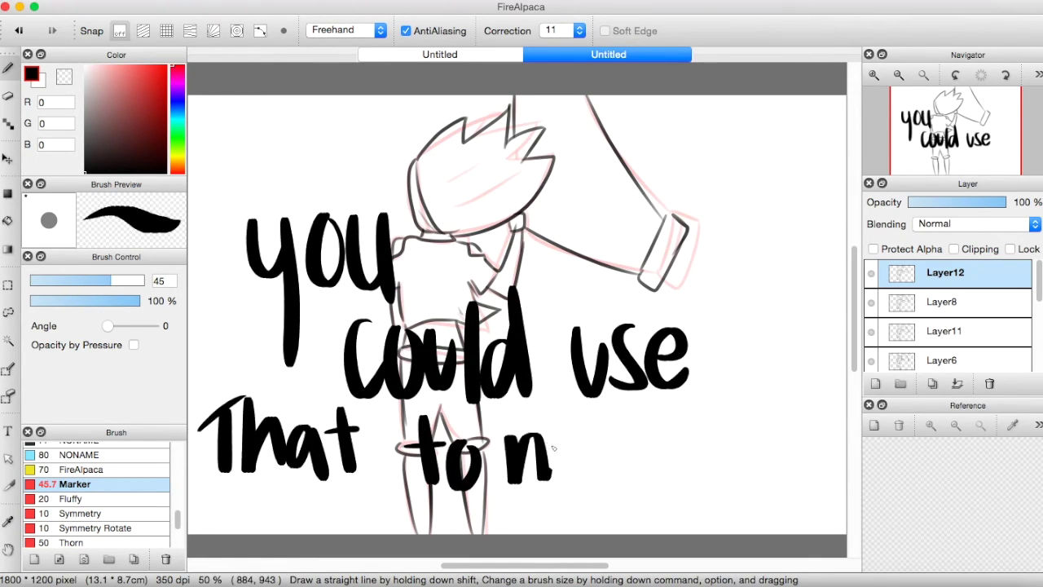
drag(548, 444, 577, 486)
drag(620, 444, 614, 481)
drag(698, 450, 707, 473)
Undo all the handwritten marker strokes over the figure
key(super+z)
key(super+z)
key(super+z)
key(super+z)
key(super+z)
key(super+z)
key(super+z)
key(super+z)
key(super+z)
key(super+z)
key(super+z)
key(super+z)
key(super+z)
key(super+z)
key(super+z)
key(super+z)
key(super+z)
key(super+z)
key(super+z)
key(super+z)
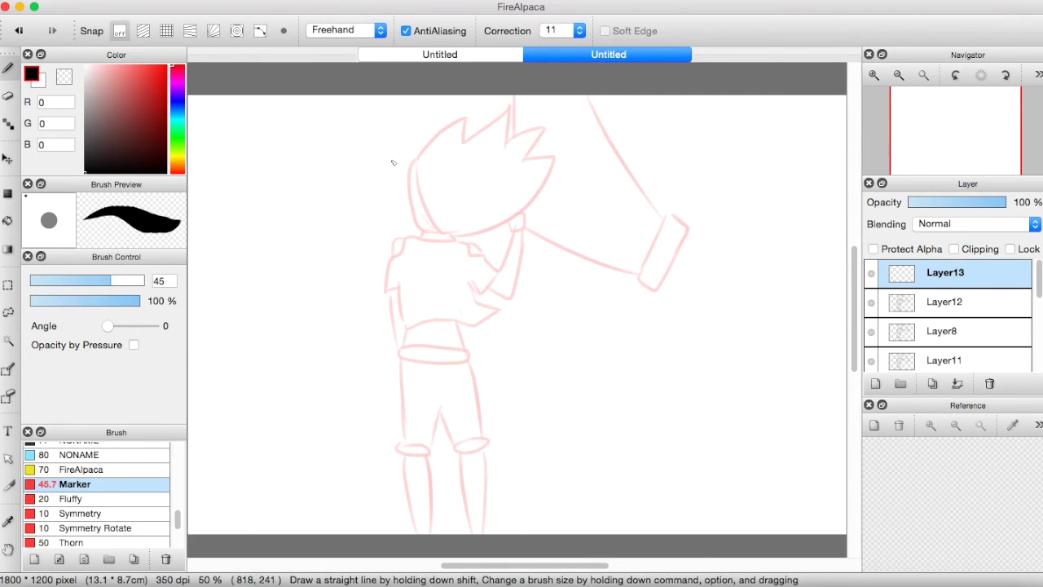
Handwrite "The gif, I'm using" in black marker across the upper part of the canvas on Layer13
drag(195, 121, 238, 114)
drag(213, 116, 209, 159)
mouse_move(226, 110)
mouse_down()
mouse_move(245, 156)
mouse_move(303, 151)
mouse_up()
drag(334, 126, 325, 186)
drag(355, 138, 360, 154)
mouse_move(380, 109)
mouse_down()
mouse_move(387, 119)
mouse_move(373, 150)
mouse_up()
drag(365, 131, 391, 128)
drag(409, 146, 399, 165)
drag(463, 114, 466, 151)
drag(446, 129, 482, 127)
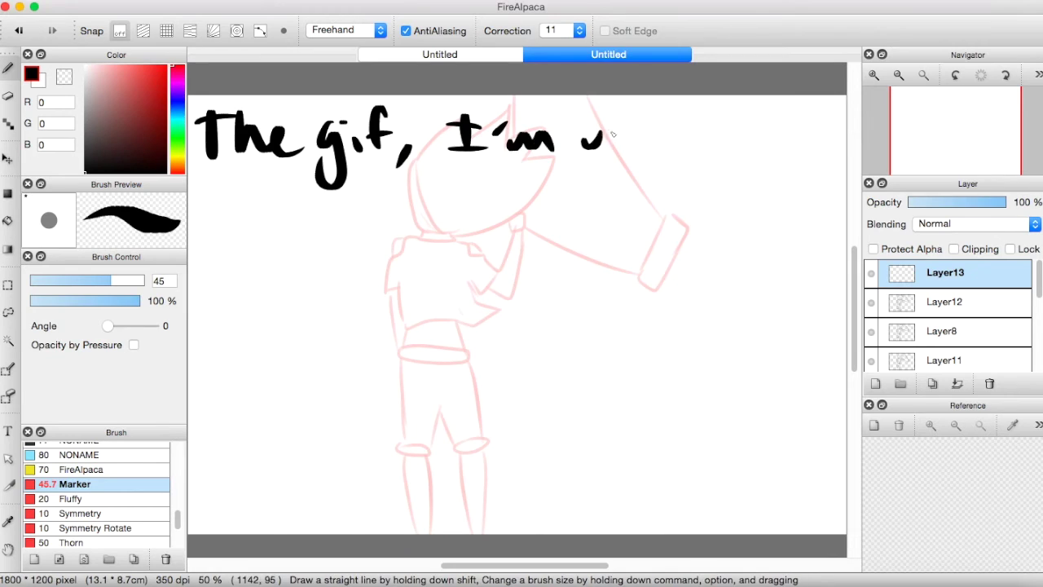
Handwrite "gimp to make it" as the second line of the marker note, over the figure's head
drag(440, 191, 437, 189)
drag(479, 209, 543, 207)
drag(571, 194, 577, 209)
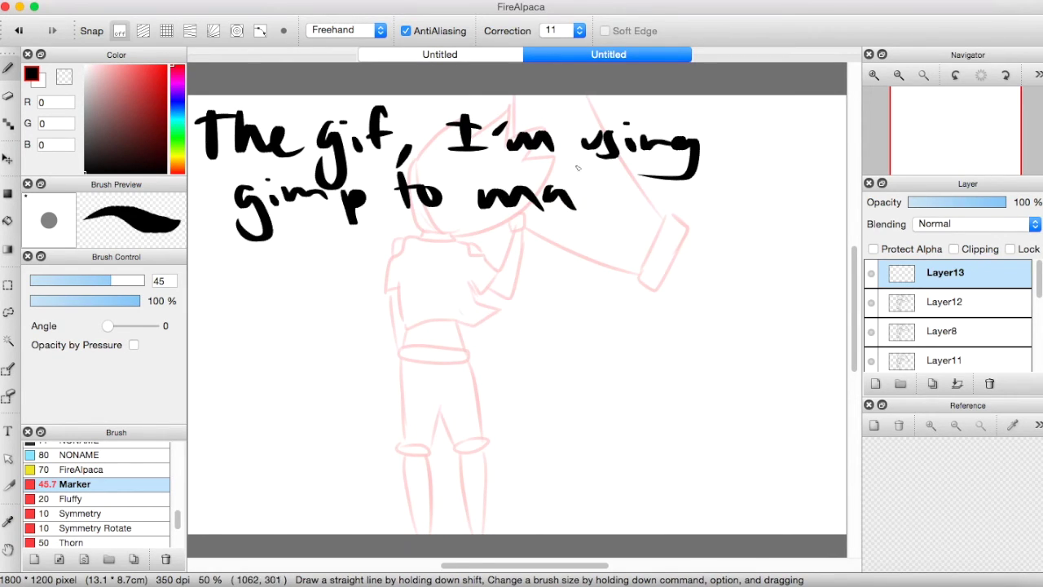
drag(717, 168, 719, 204)
drag(701, 184, 748, 176)
Handwrite "into a gif." as the third line of the note, across the figure's torso
drag(244, 262, 246, 287)
drag(262, 285, 336, 276)
drag(414, 265, 425, 283)
drag(506, 265, 488, 318)
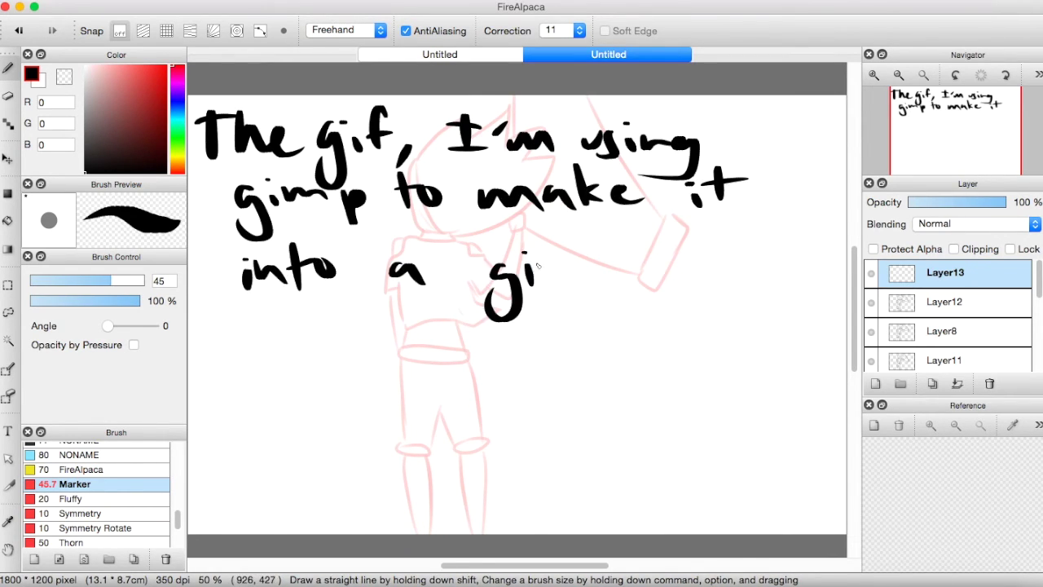
drag(570, 241, 544, 285)
click(593, 276)
Handwrite "I used FireAlpaca" as a new line of the marker note at the figure's waist
drag(208, 346, 256, 342)
drag(232, 345, 232, 378)
mouse_move(207, 378)
mouse_down()
mouse_move(257, 376)
mouse_move(295, 349)
mouse_up()
drag(320, 348, 298, 377)
drag(326, 363, 356, 373)
drag(376, 331, 384, 380)
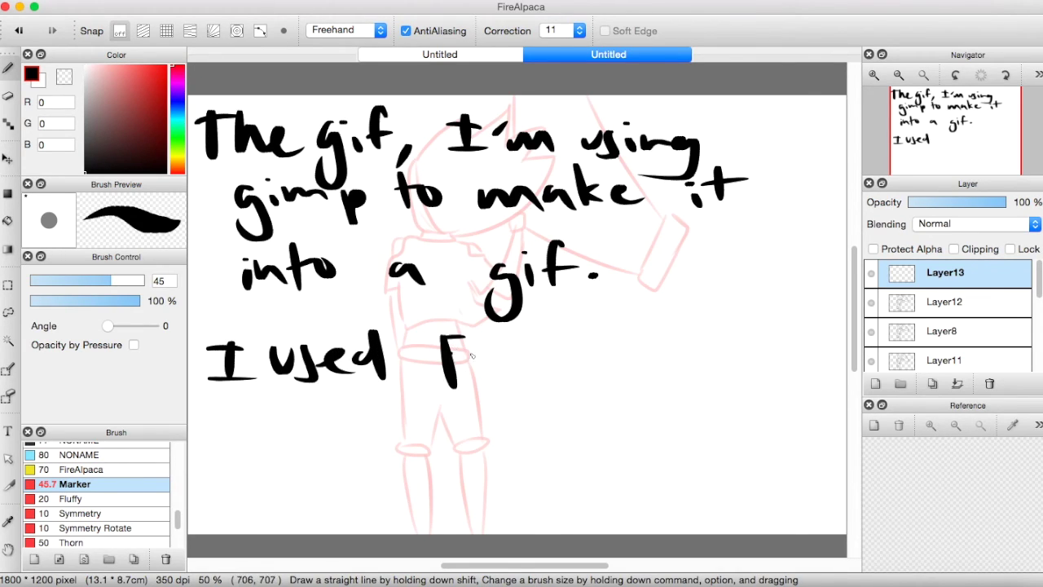
click(470, 345)
drag(523, 359, 593, 387)
drag(557, 364, 572, 362)
drag(596, 335, 594, 346)
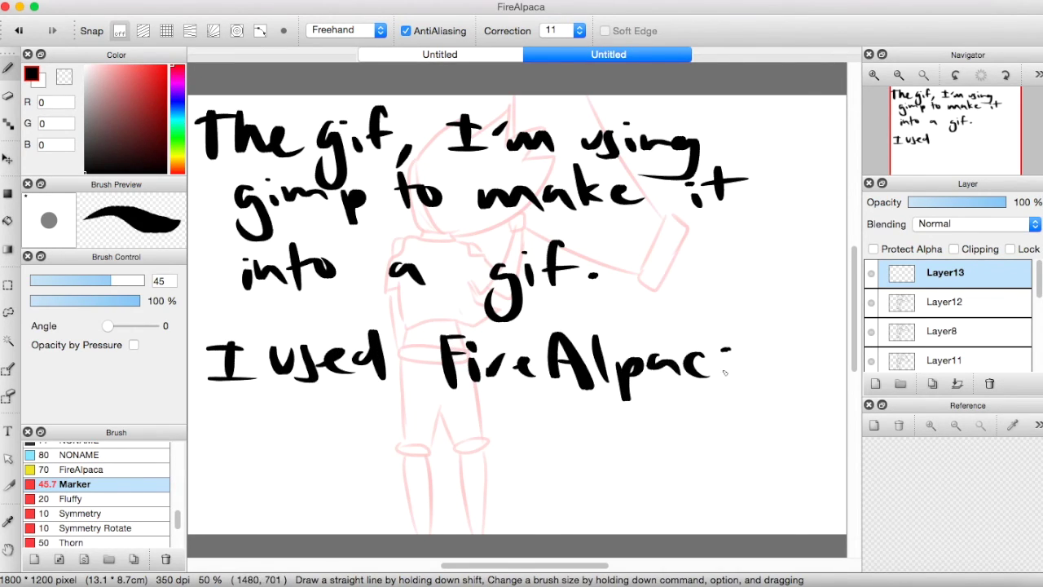
drag(730, 352, 750, 373)
Handwrite "to draw" below the FireAlpaca line and start a "^_" emoticon beneath it
drag(221, 402, 223, 435)
drag(205, 419, 240, 414)
drag(253, 409, 249, 411)
drag(500, 462, 543, 461)
drag(555, 463, 580, 463)
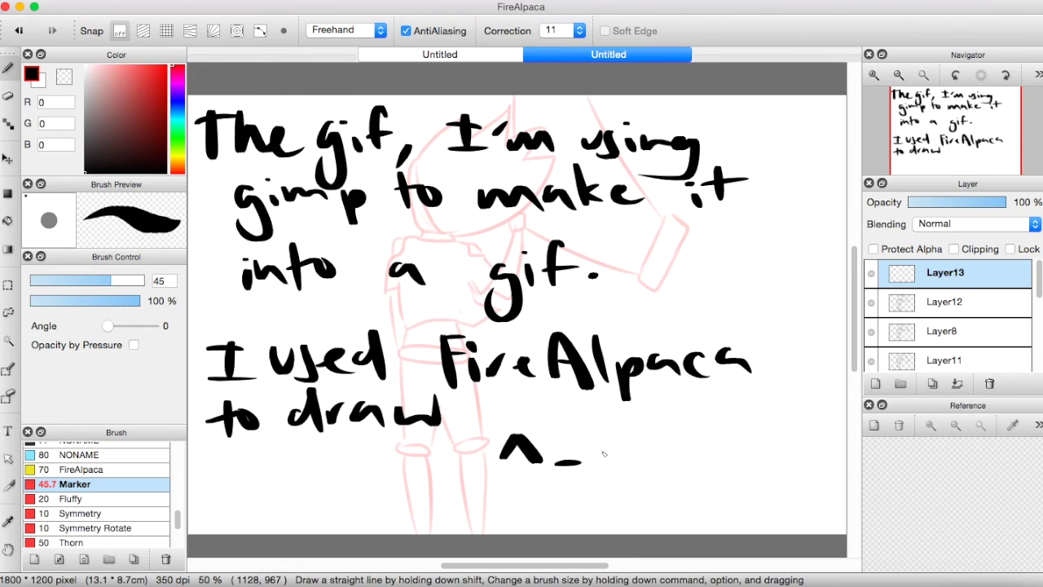